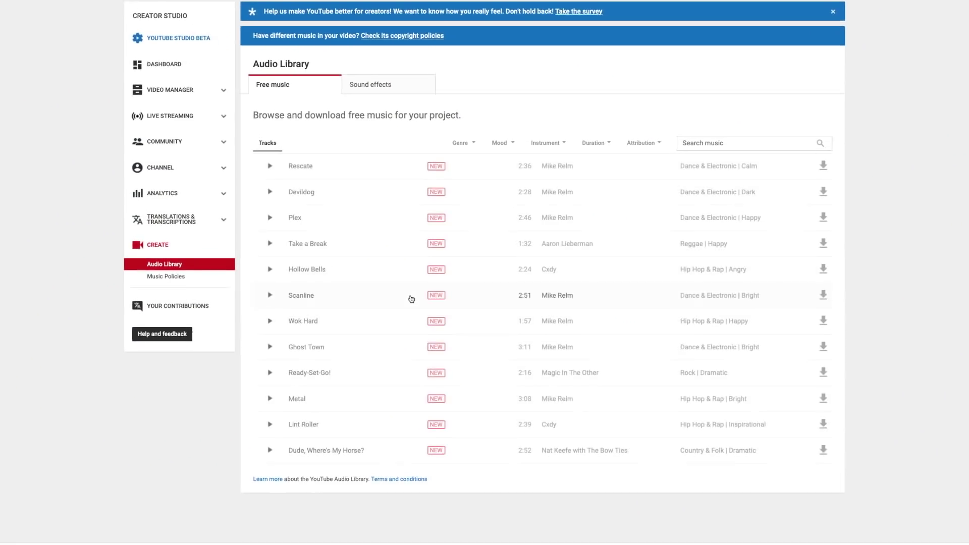
scroll(399, 298, "down", 10)
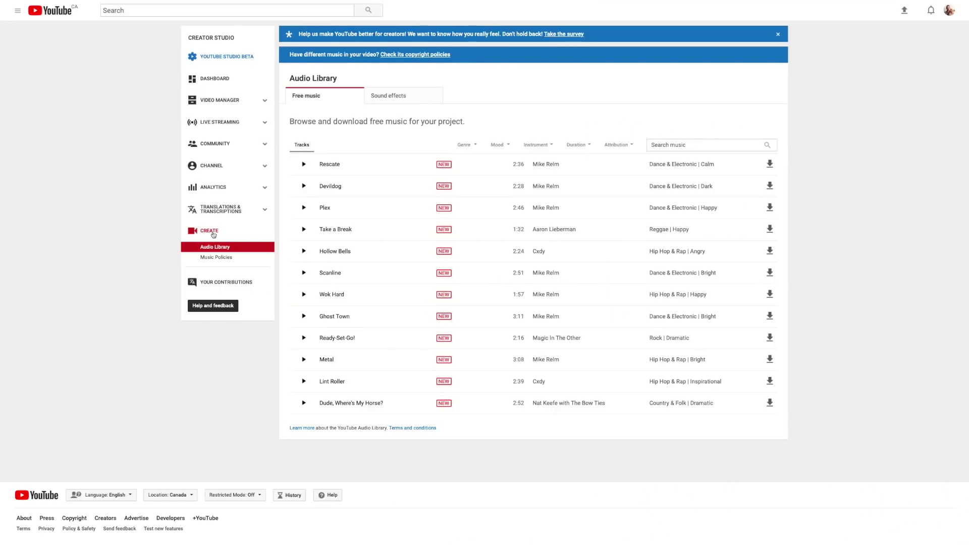
left_click(211, 251)
scroll(422, 277, "down", 10)
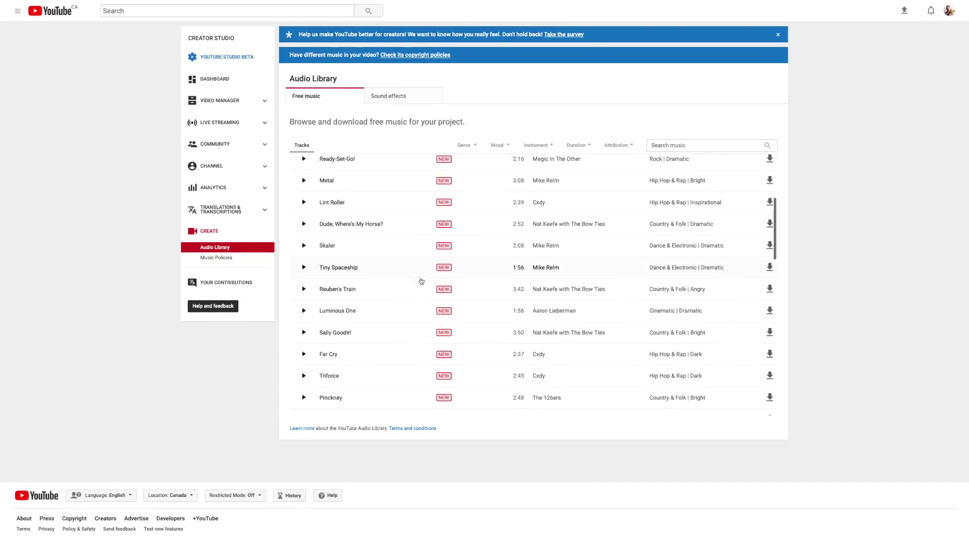
scroll(422, 279, "down", 10)
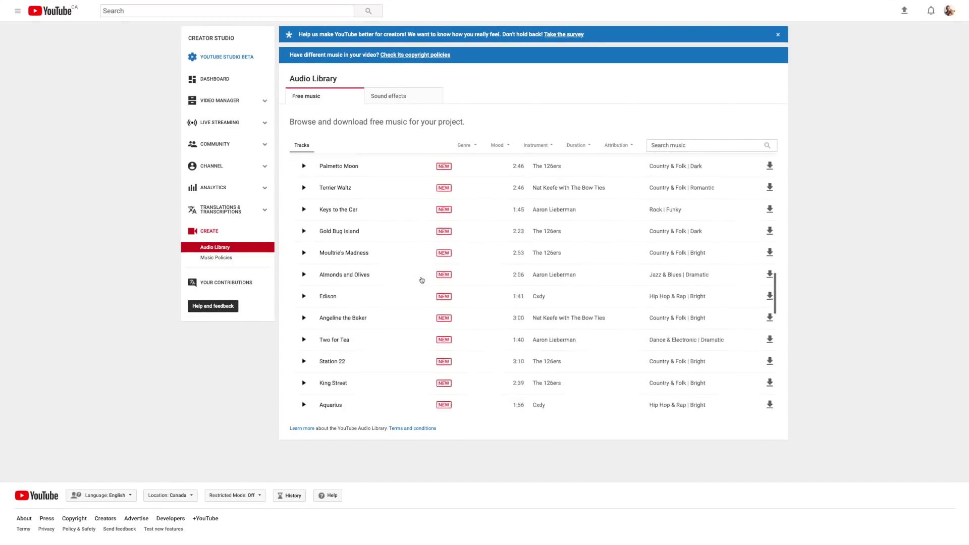
scroll(419, 278, "down", 10)
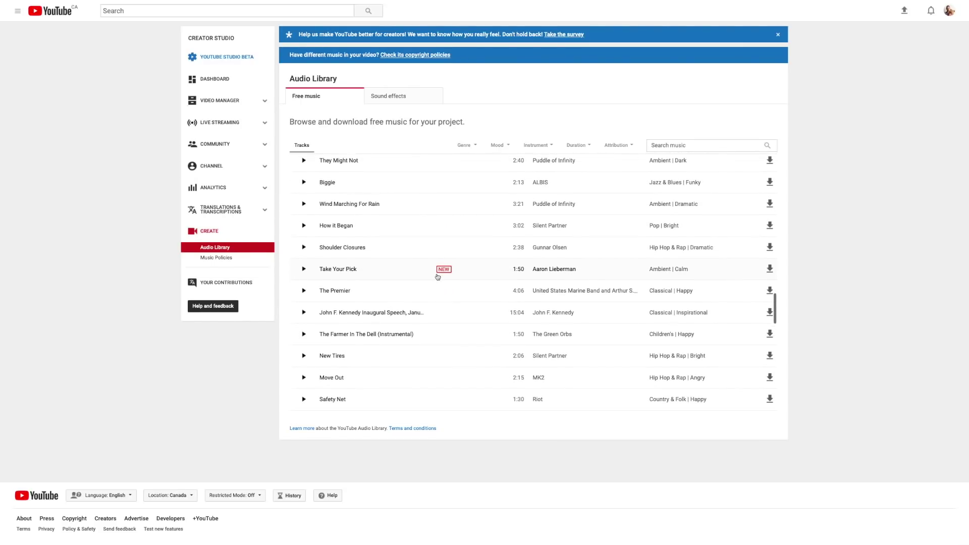
scroll(425, 277, "down", 5)
scroll(424, 275, "down", 5)
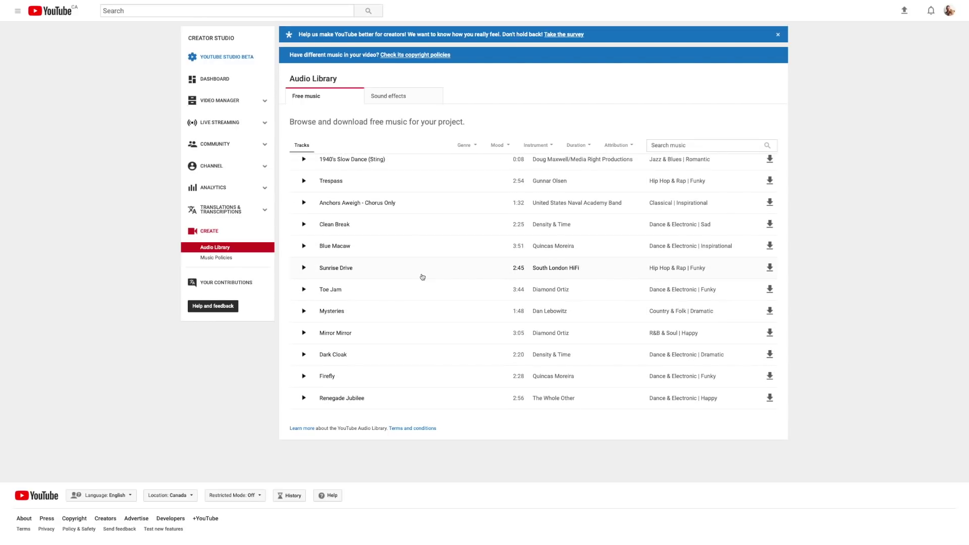
mouse_move(622, 13)
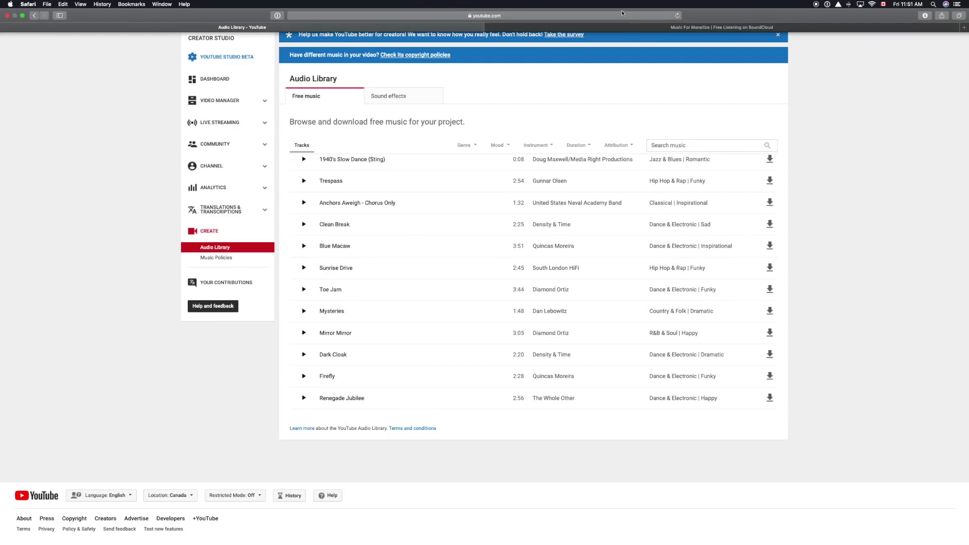
Step: In SoundCloud, scroll the Music For Monetize tracks and open Ecound - Elevate
left_click(697, 25)
scroll(489, 219, "up", 5)
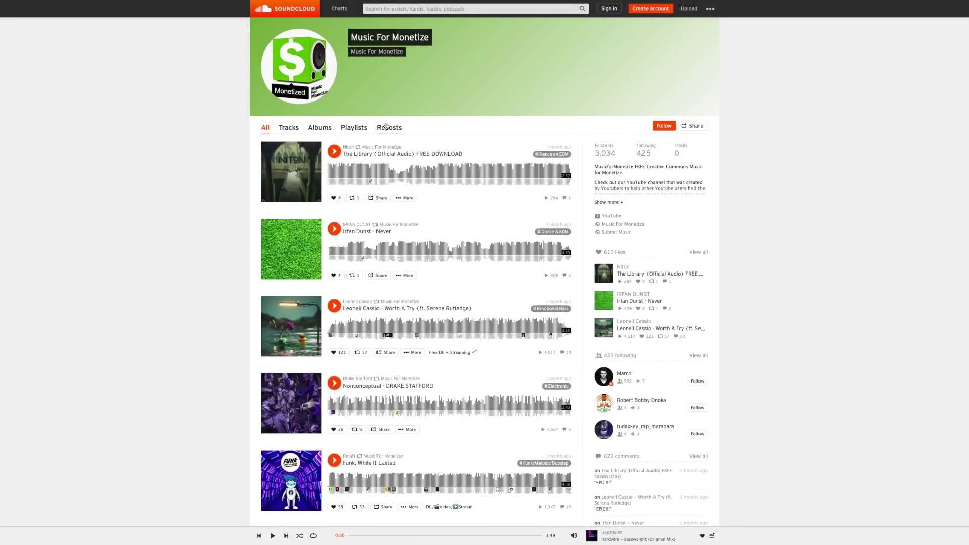
scroll(405, 191, "down", 5)
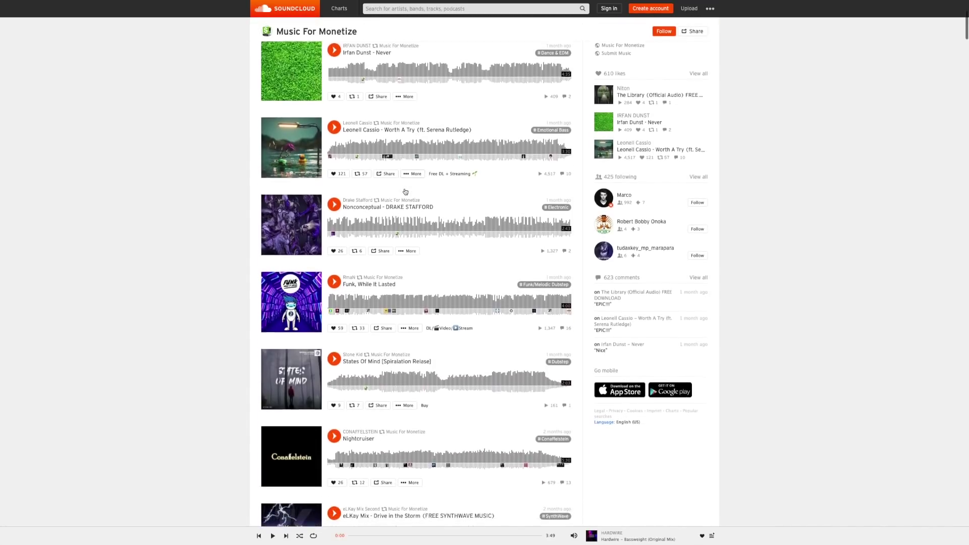
scroll(406, 192, "down", 5)
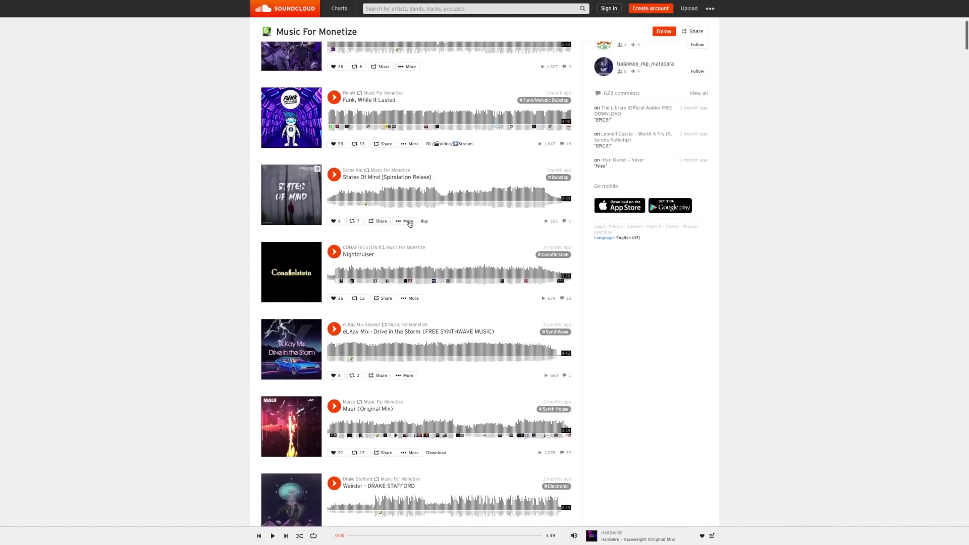
scroll(410, 225, "down", 3)
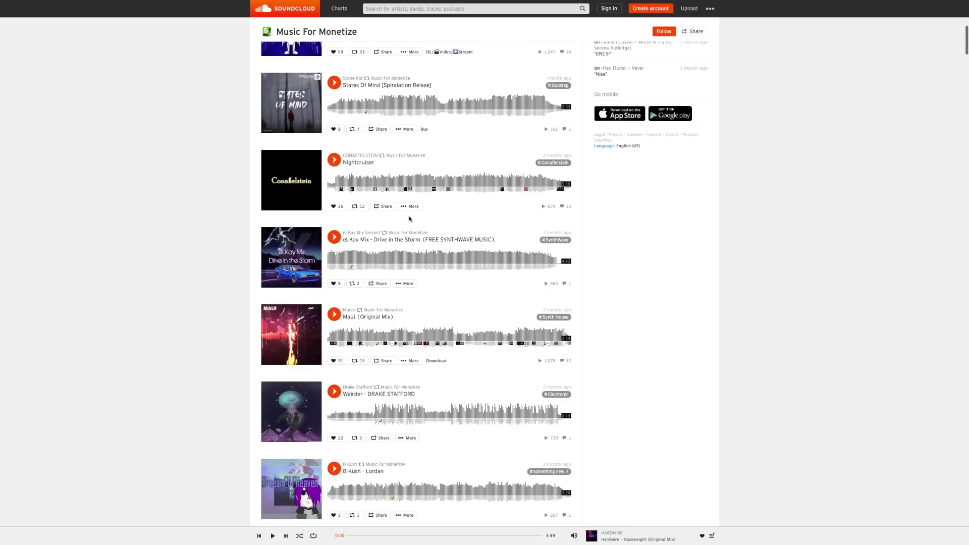
scroll(408, 213, "down", 5)
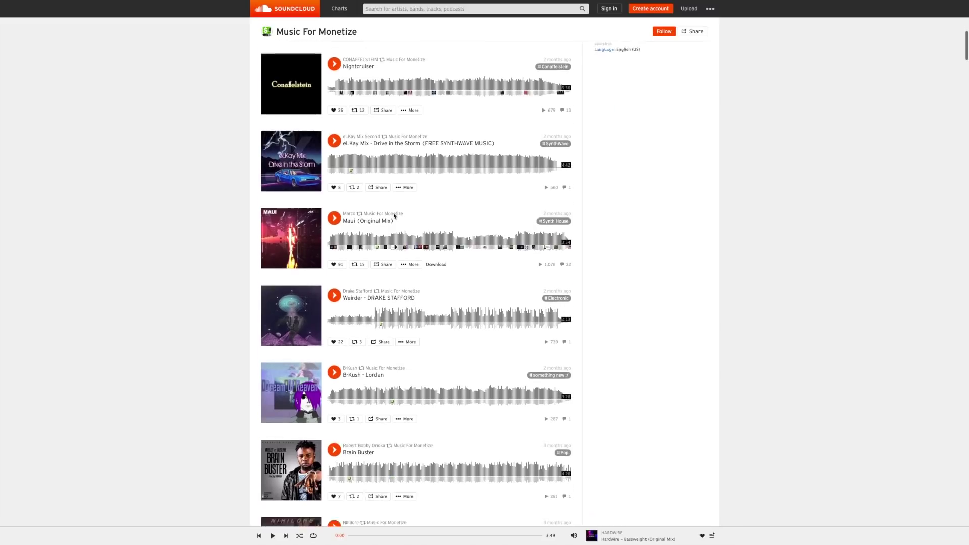
scroll(396, 216, "down", 20)
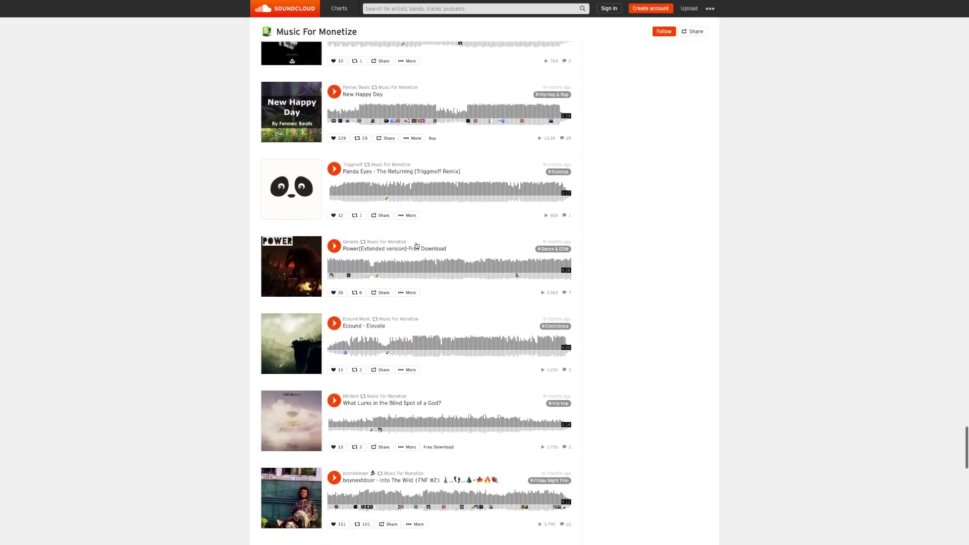
scroll(417, 246, "down", 3)
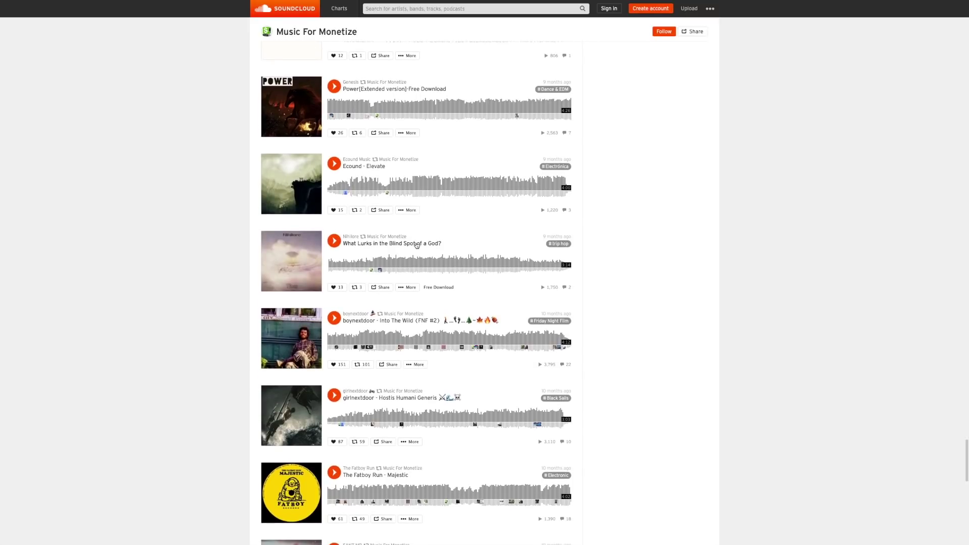
left_click(292, 190)
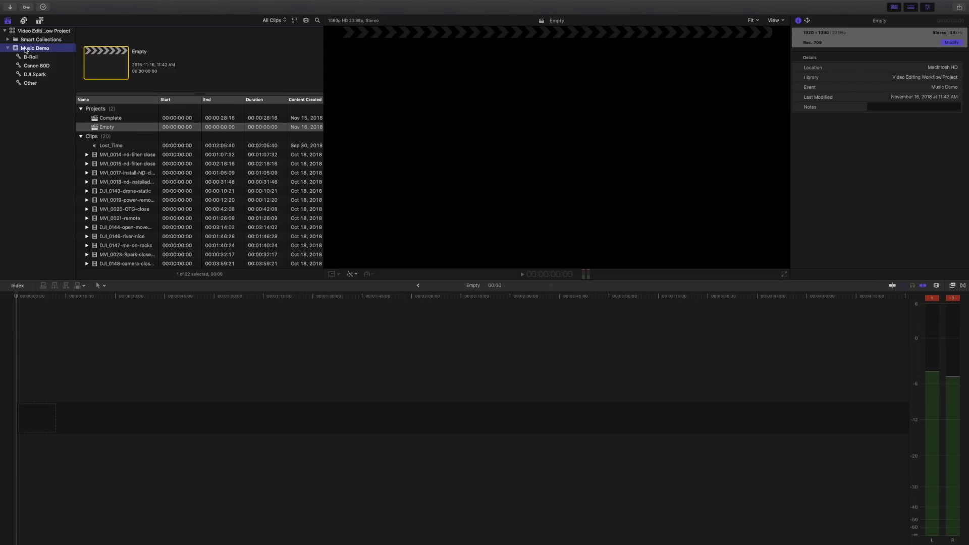
Step: Create a 1080p HD, 23.98 fps project named Music Demo in the Music Demo event
left_click(26, 49)
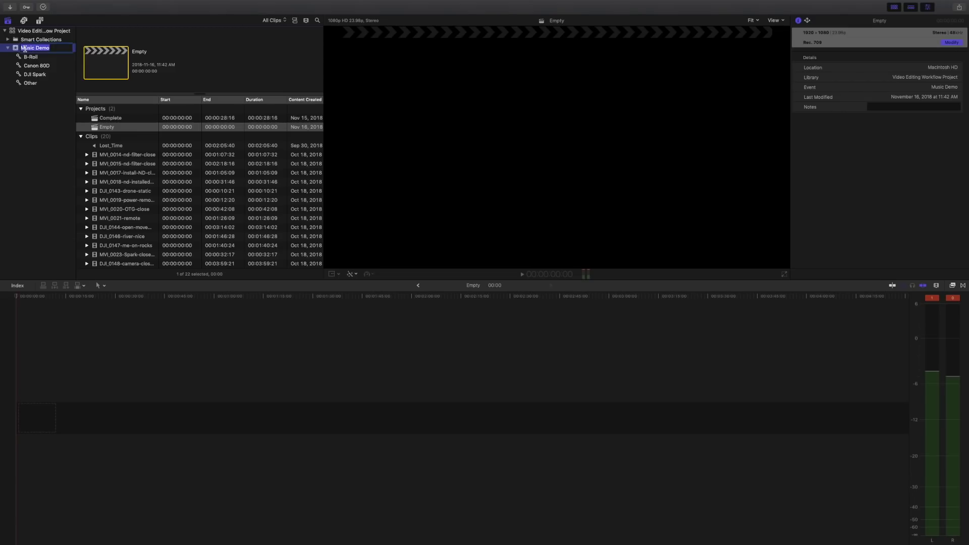
scroll(127, 212, "down", 5)
scroll(125, 235, "up", 6)
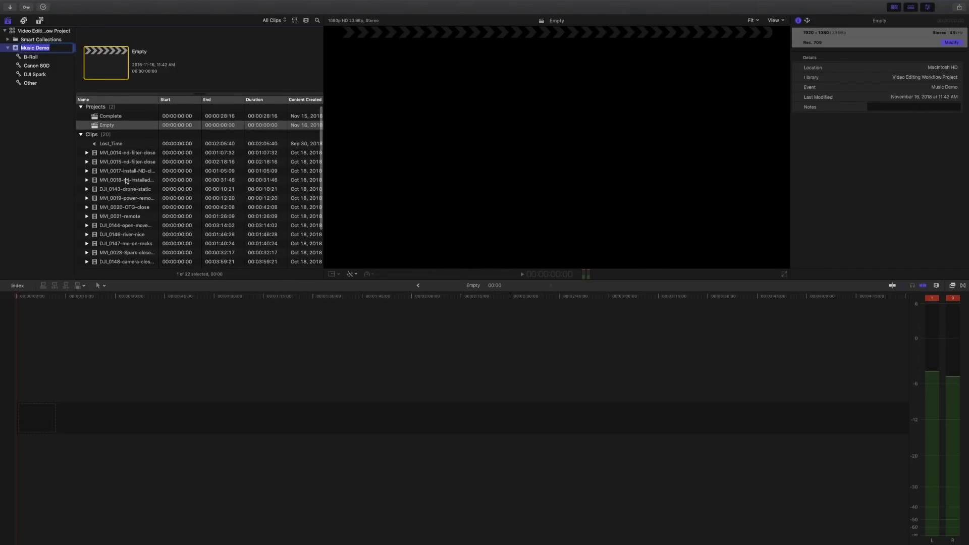
mouse_move(128, 3)
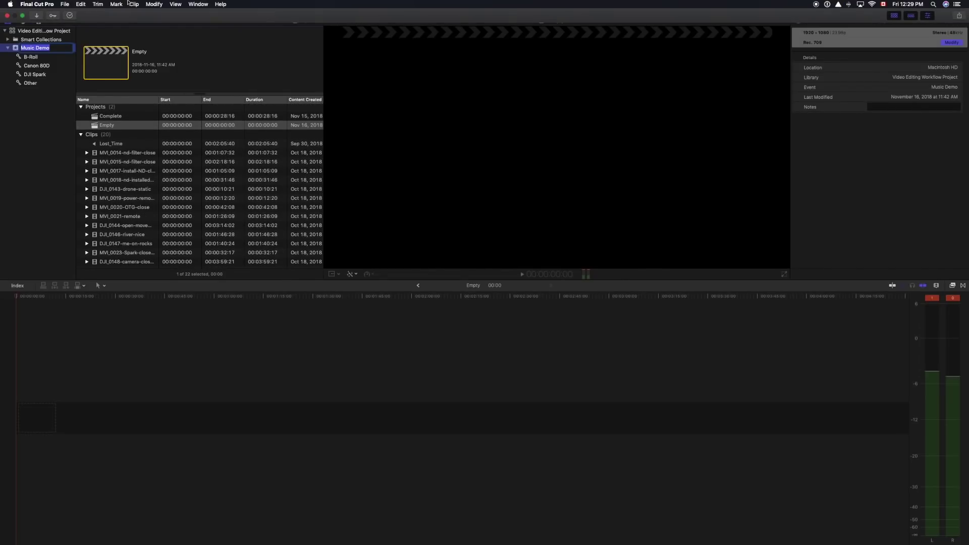
left_click(64, 5)
mouse_move(97, 14)
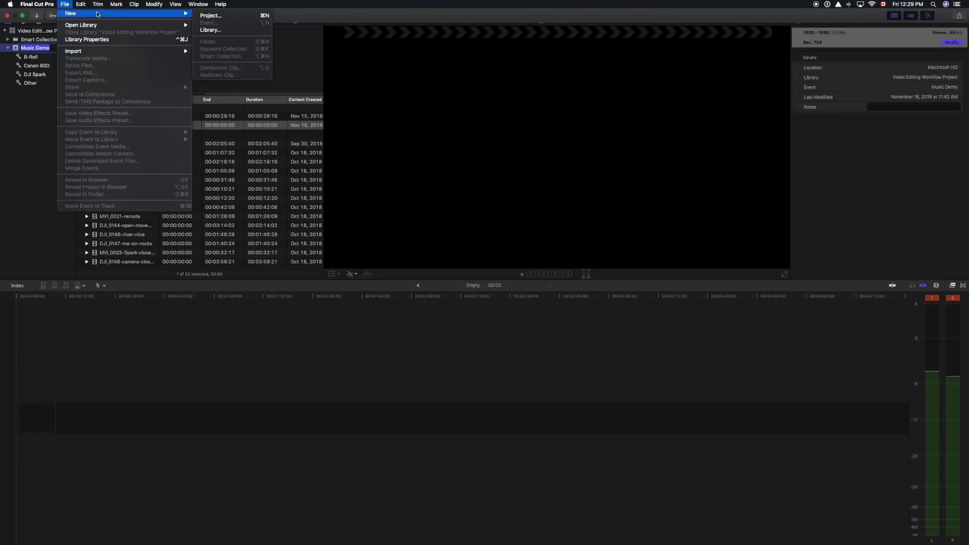
left_click(236, 18)
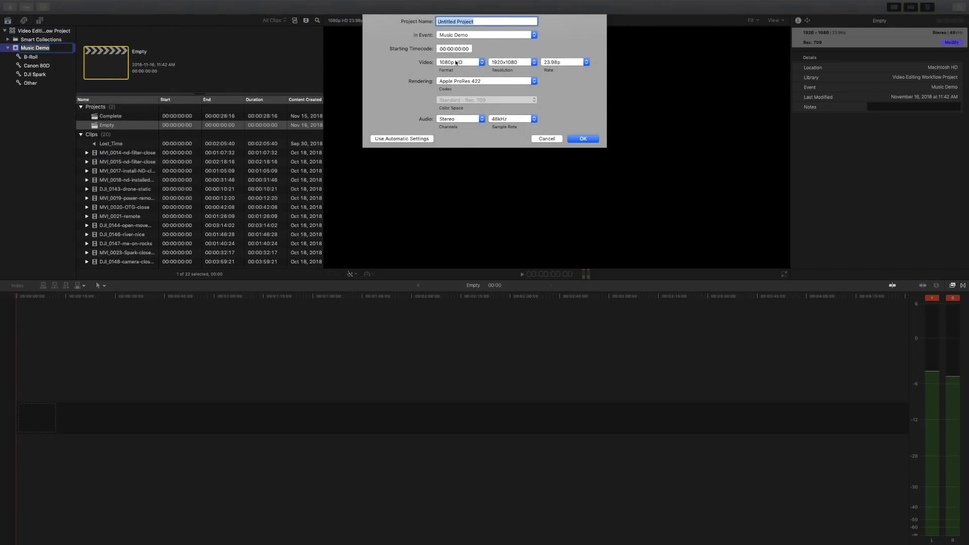
type("Music Demo")
left_click(583, 139)
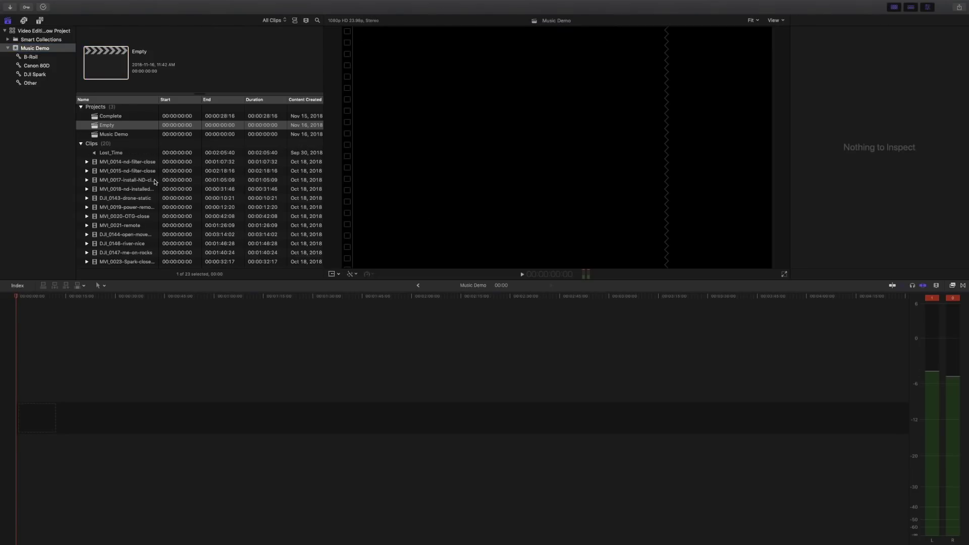
Step: Add Lost_Time to the timeline, lift its audio out as a connected clip, and select it with the gap
left_click_drag(115, 157, 129, 410)
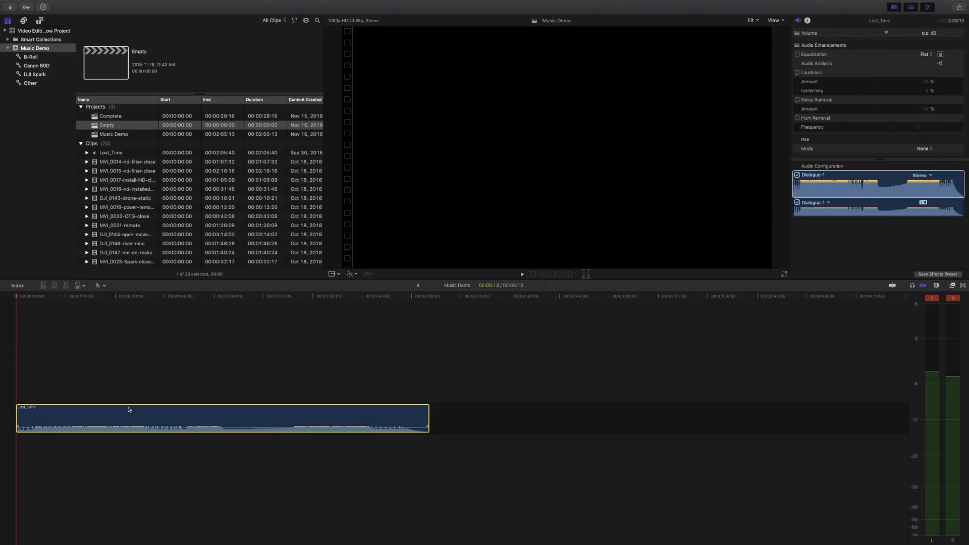
key("alt+super+Up")
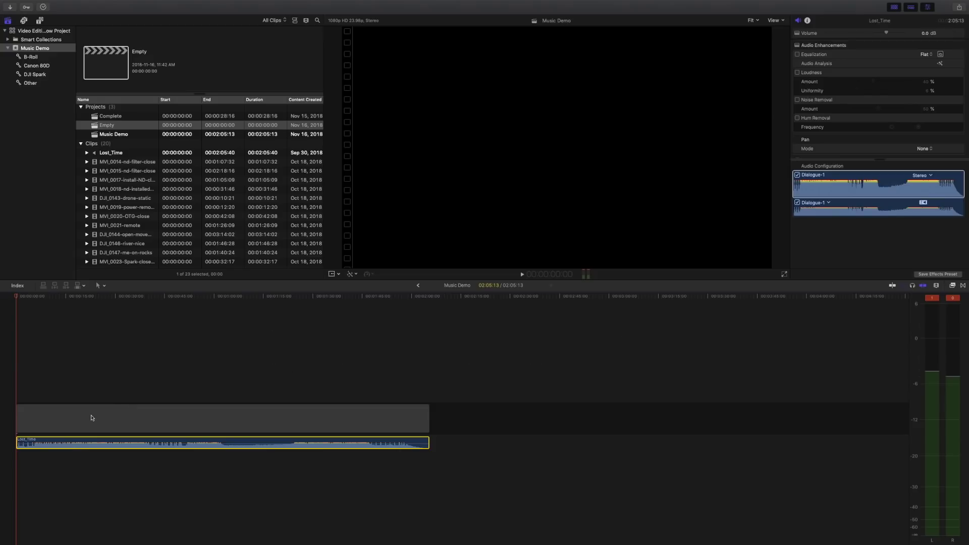
left_click(96, 418)
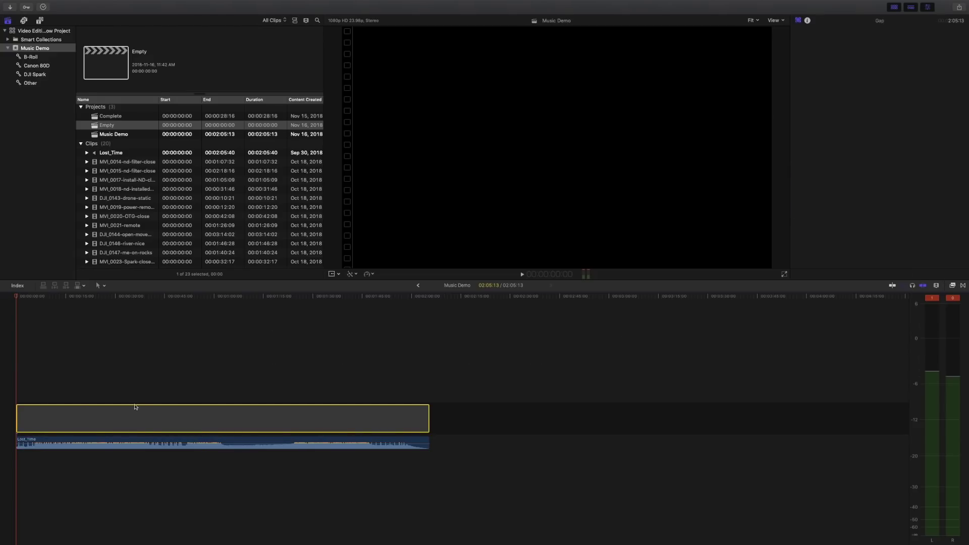
left_click_drag(91, 365, 190, 499)
Step: Clear the timeline and place the first four Favorite B-Roll clips at its start
key("Delete")
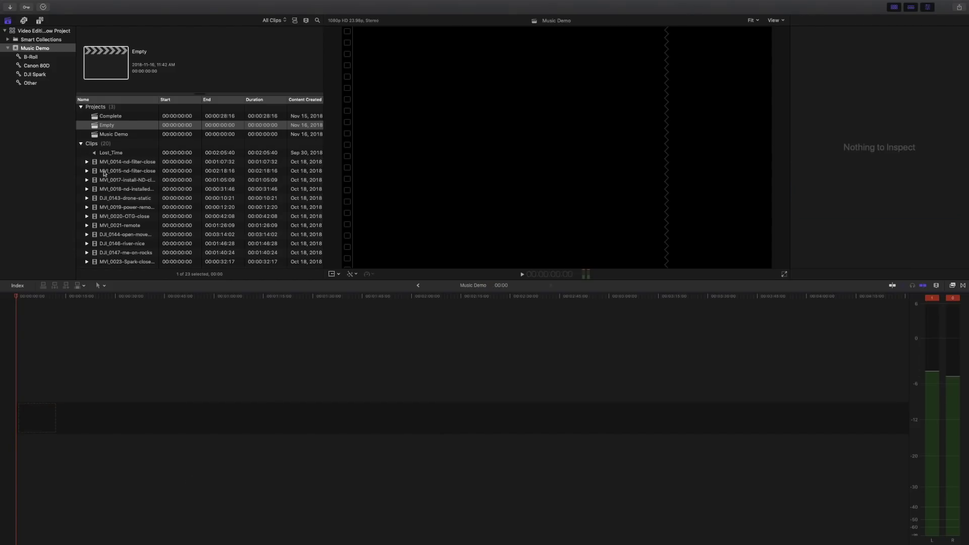
left_click(27, 59)
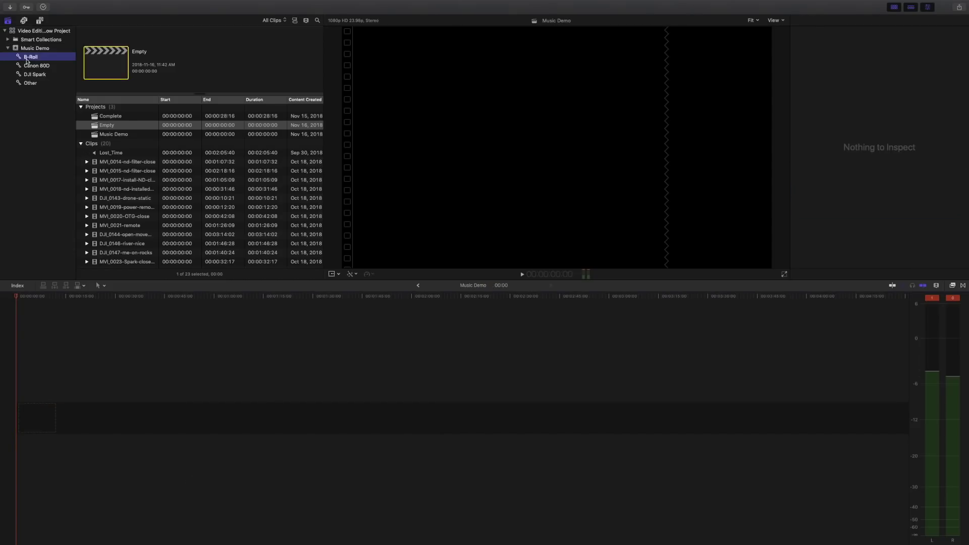
left_click(281, 21)
left_click(281, 41)
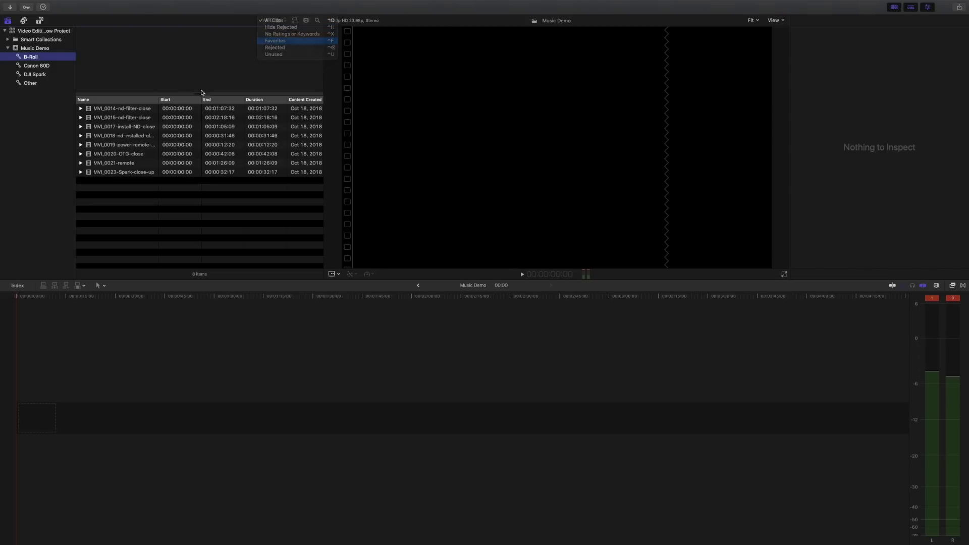
left_click(129, 109)
key("super+4")
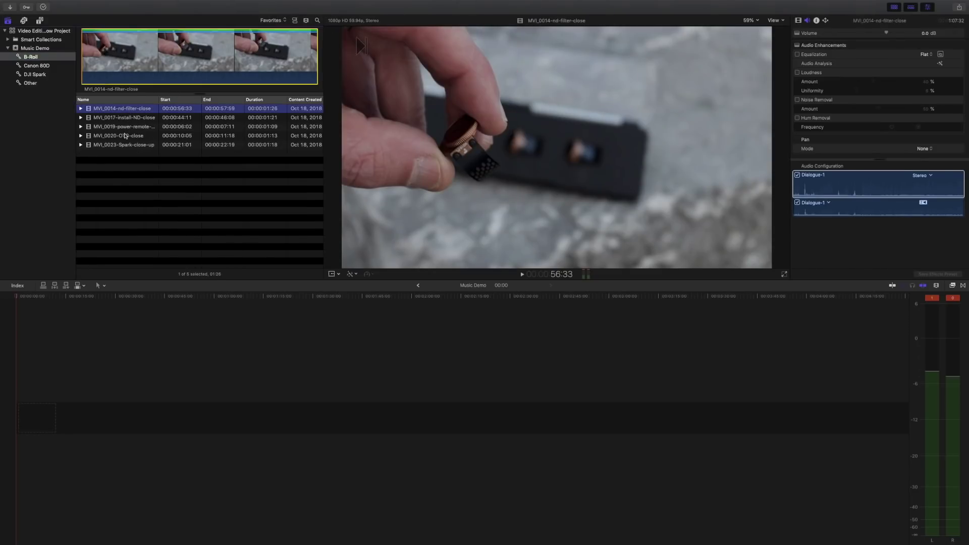
left_click(126, 136, "shift")
left_click_drag(125, 136, 31, 415)
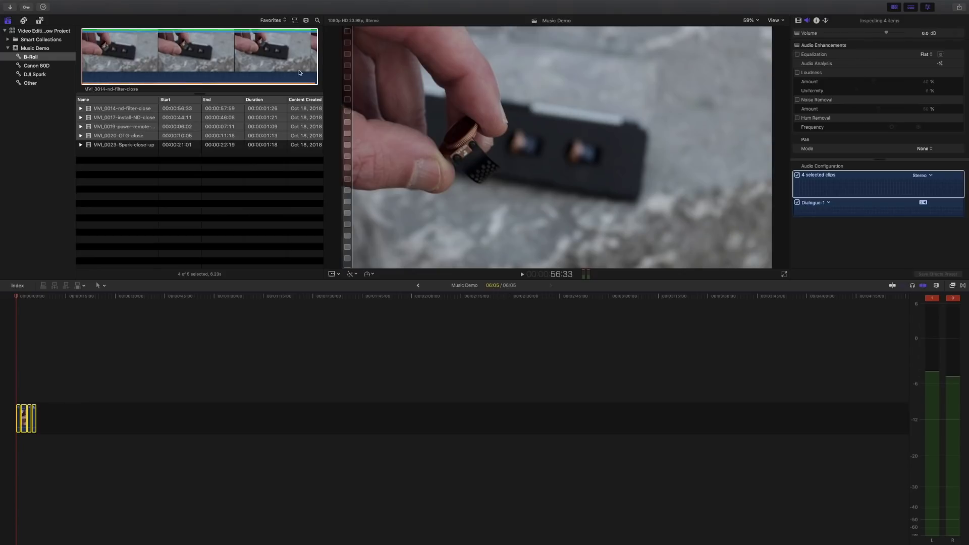
Step: Restore All Clips and connect Lost_Time from the Music Demo event beneath the clips
left_click(279, 20)
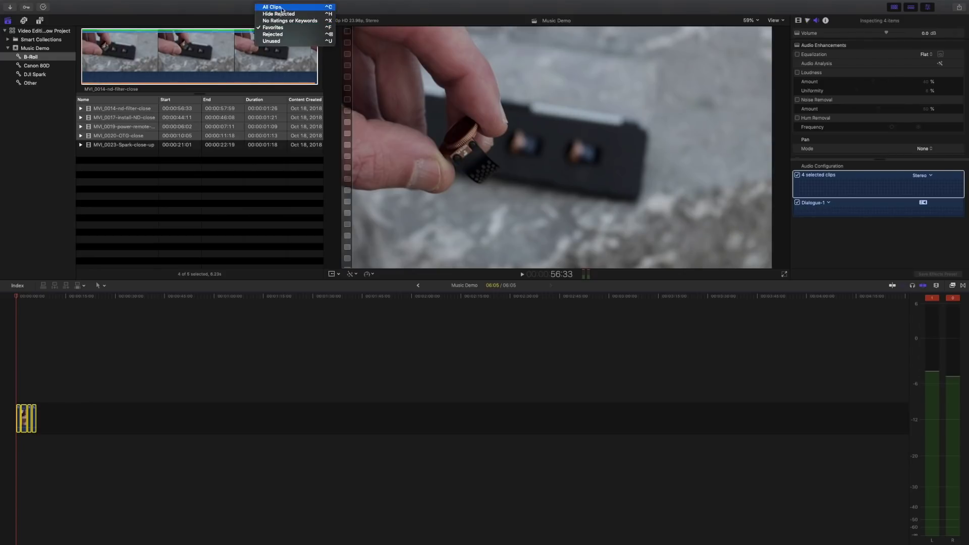
left_click(282, 7)
left_click(39, 49)
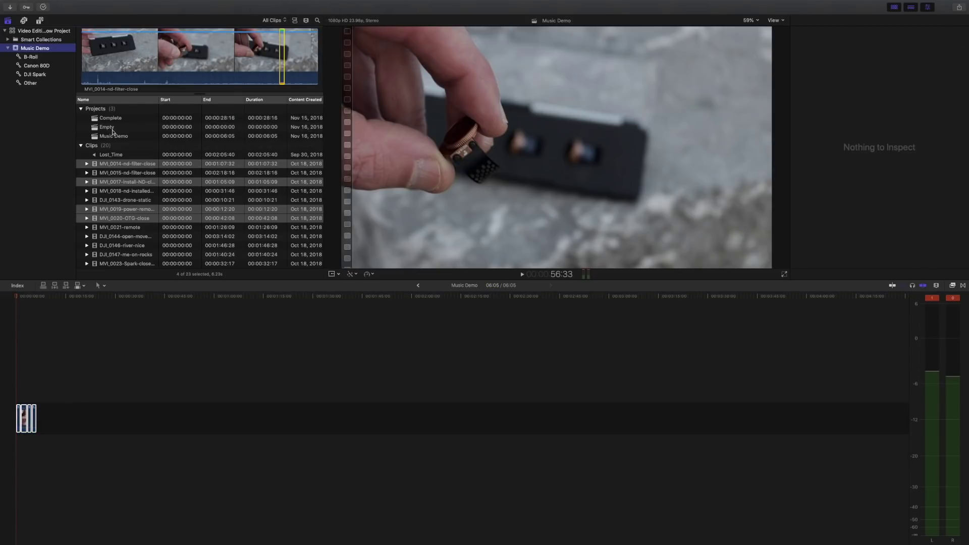
left_click(109, 154)
left_click_drag(107, 156, 19, 449)
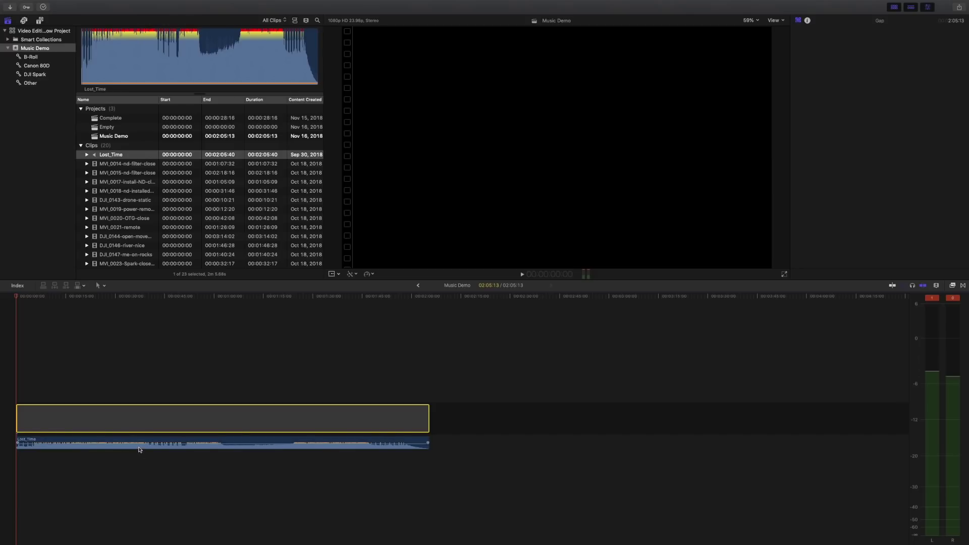
Step: Zoom in on Lost_Time, press M on each beat during playback, then fit the project
left_click(108, 443)
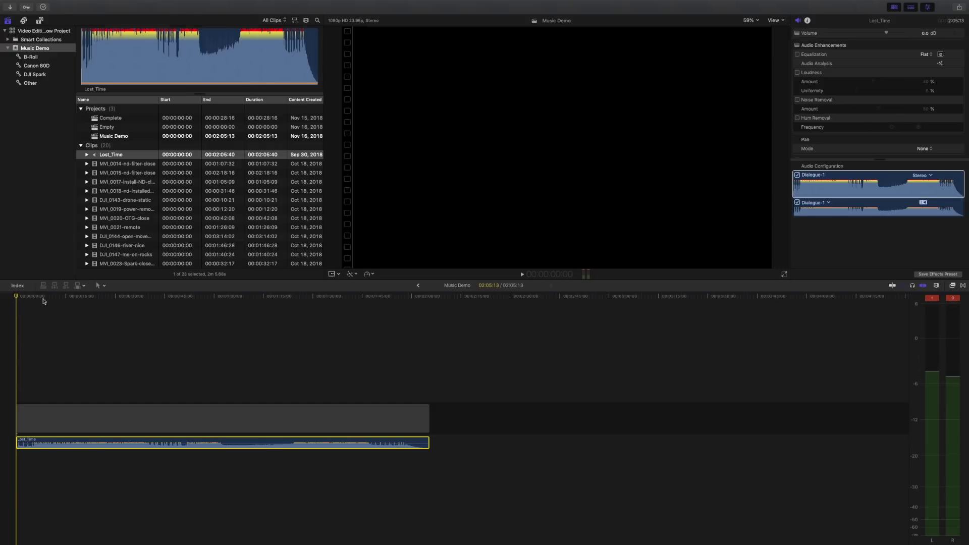
key("super+plus")
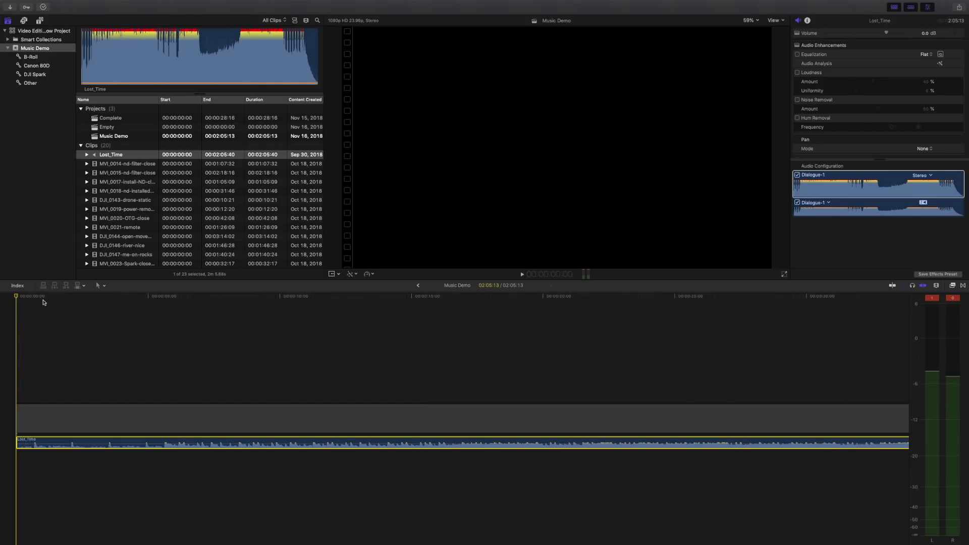
key("super+plus")
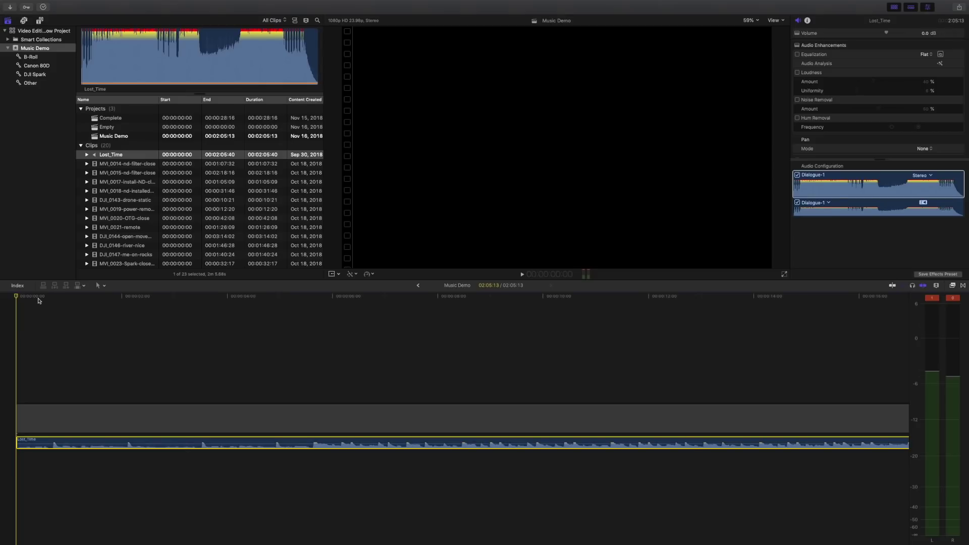
key("space")
key("m")
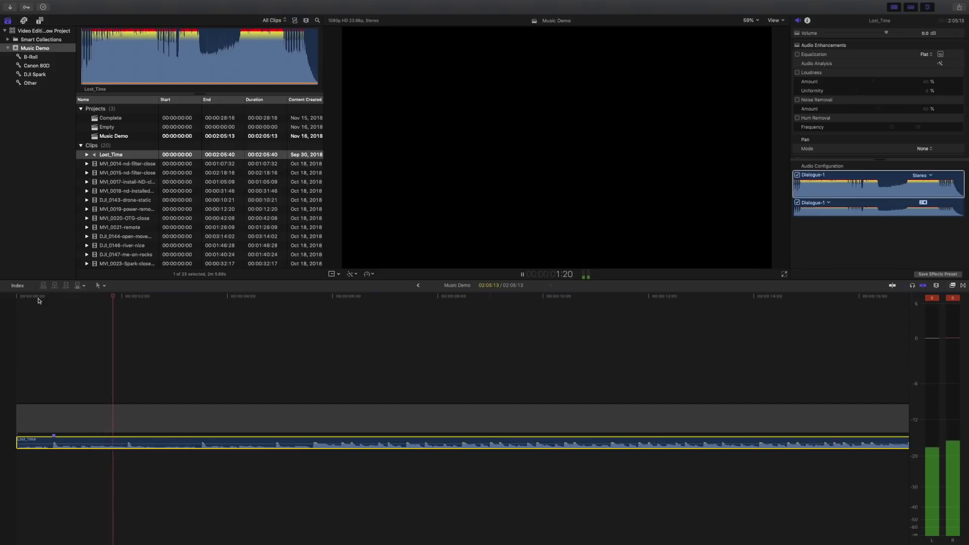
key("m")
key("m")
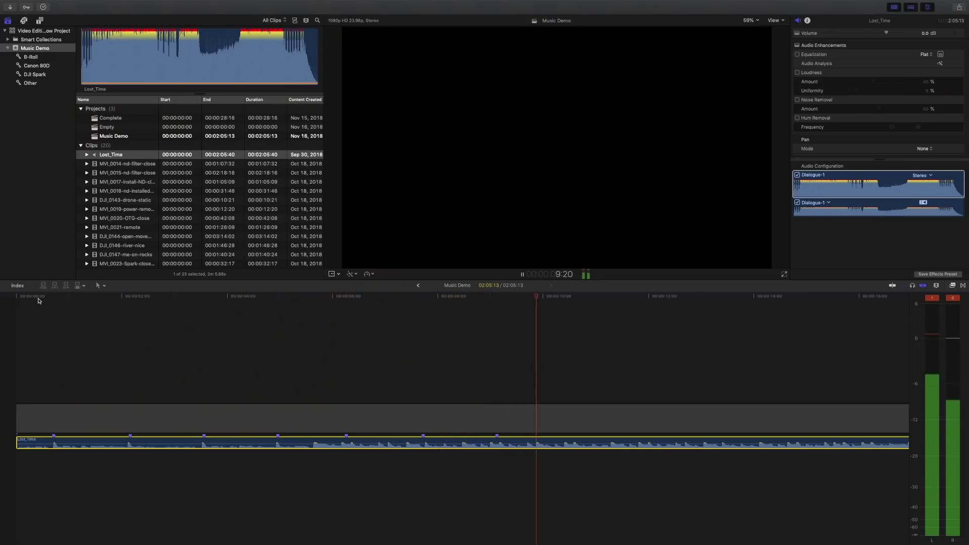
key("m")
key("m")
key("m")
key("m")
key("m")
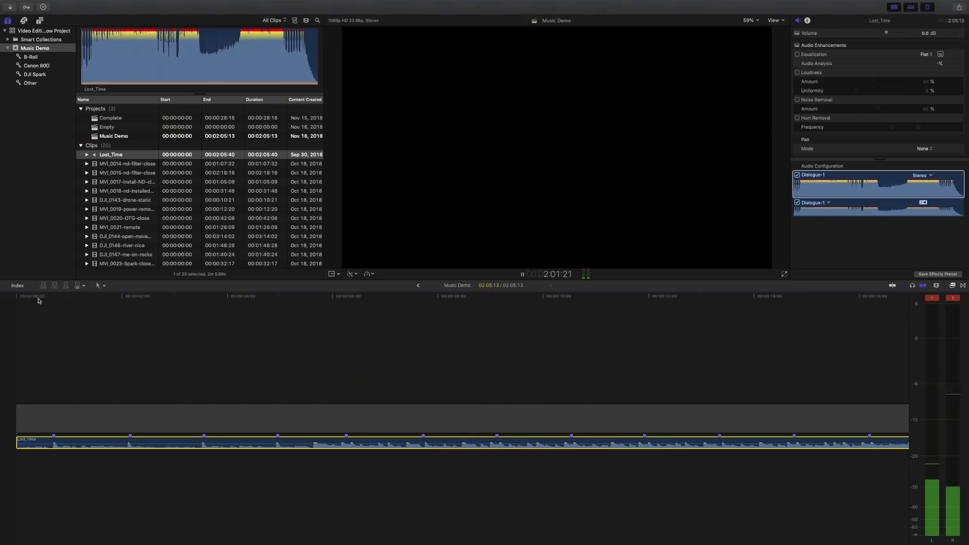
key("space")
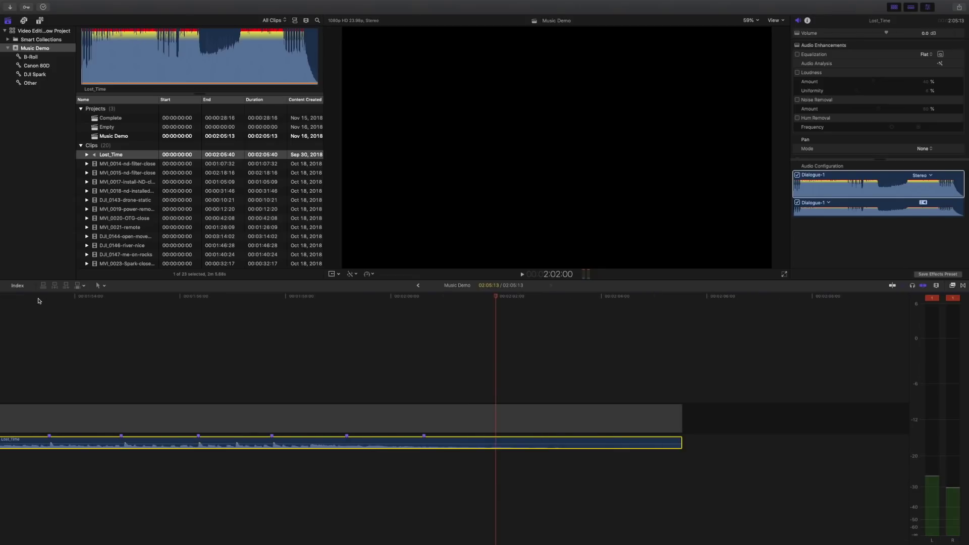
key("shift+z")
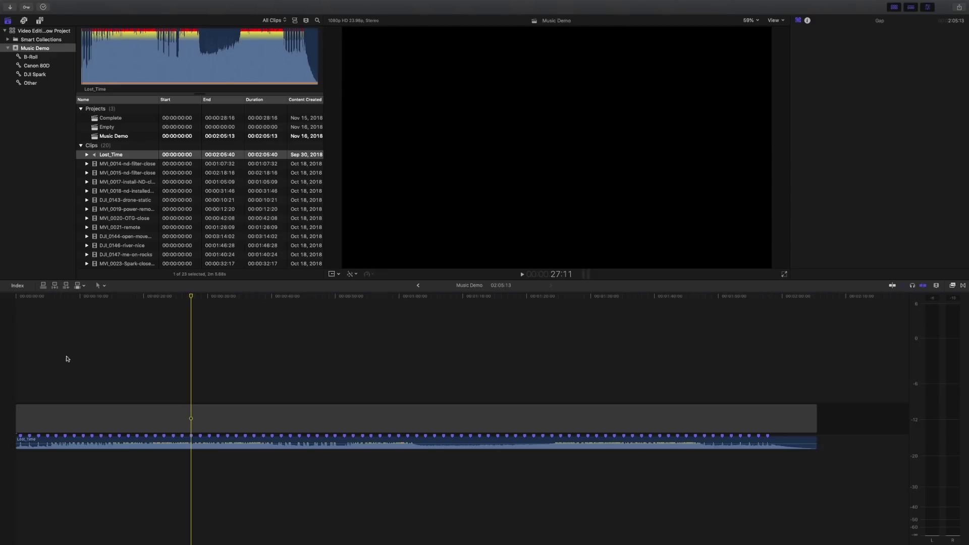
Step: Show only markers under Tags in the Timeline Index, checking Marker 84 at the end
left_click(18, 286)
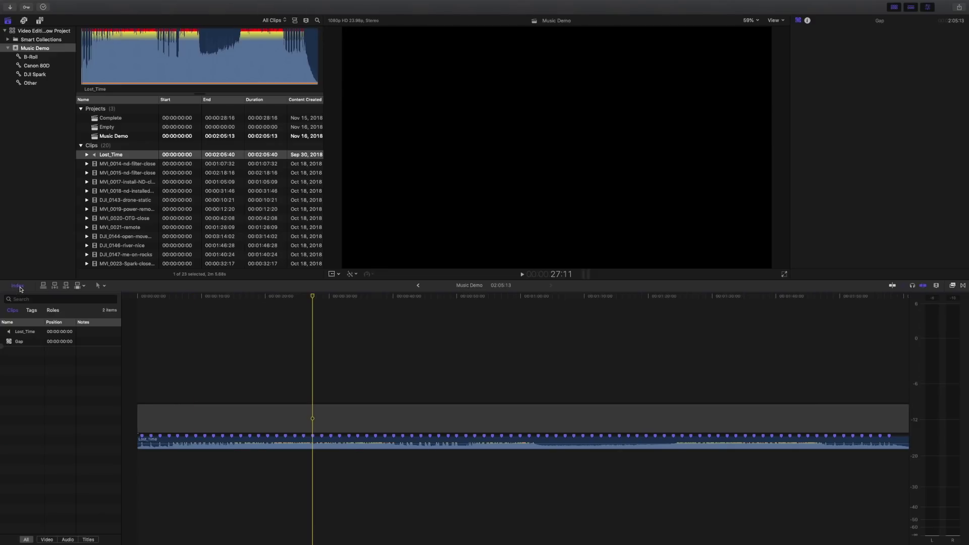
left_click(31, 311)
left_click(36, 539)
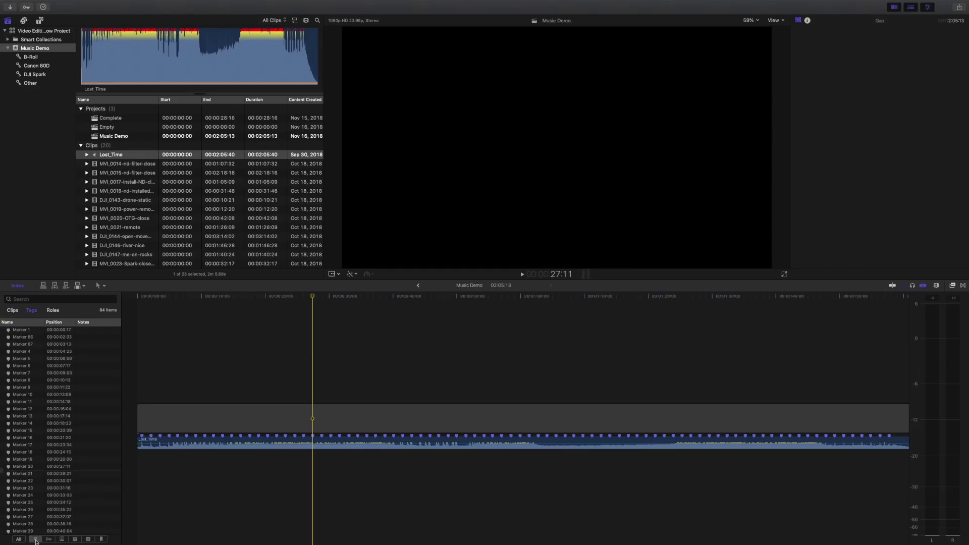
scroll(36, 516, "down", 15)
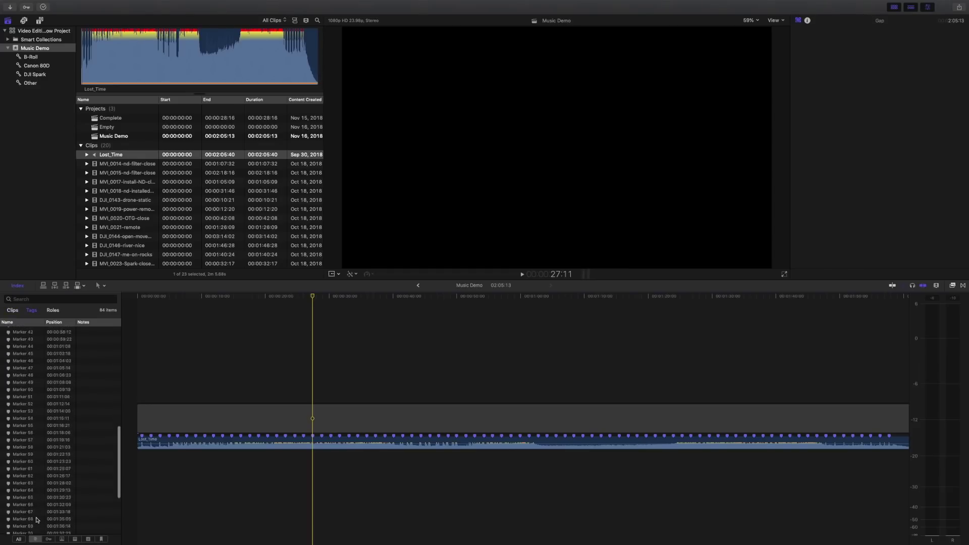
left_click(30, 526)
scroll(47, 421, "up", 15)
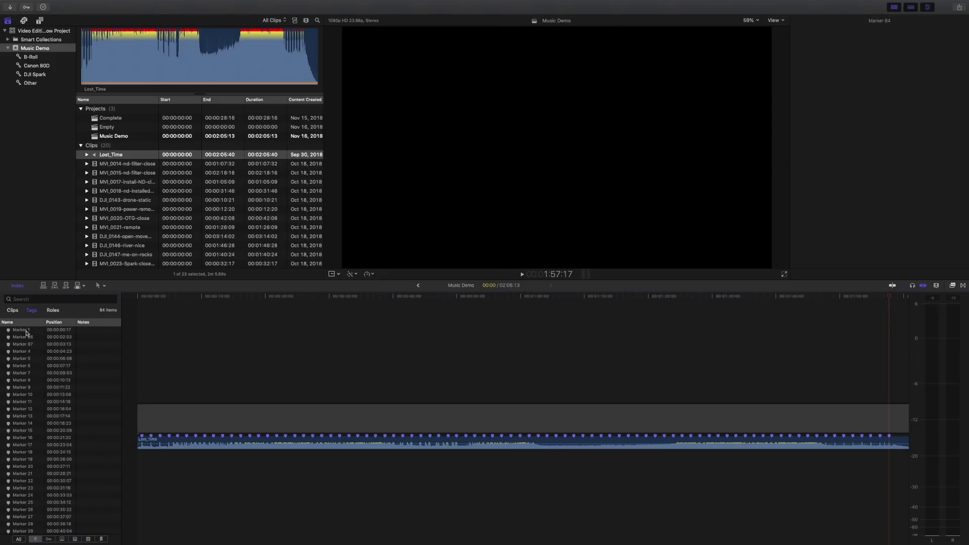
Step: Select all markers, delete them, then undo to bring them back
left_click(27, 331, "shift")
key("Delete")
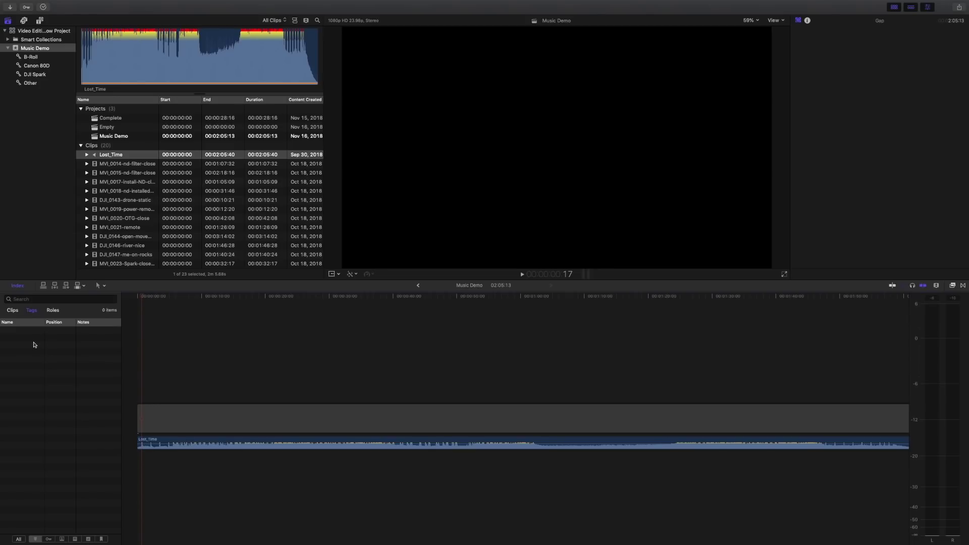
key("super+z")
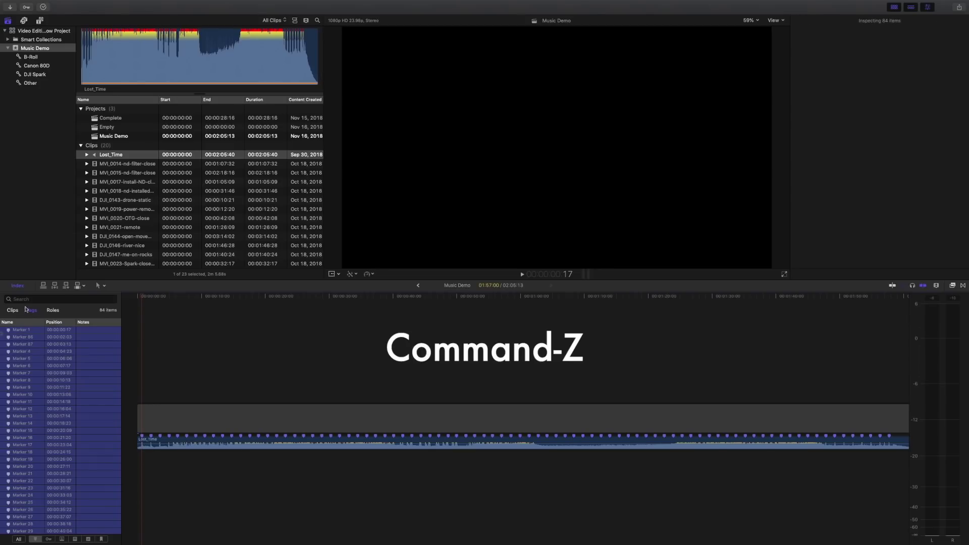
Step: Zoom in, delete the misplaced Lost_Time marker, and add a new marker slightly earlier on the beat
left_click(18, 286)
key("super+equal")
key("super+equal")
key("super+equal")
key("super+equal")
key("super+equal")
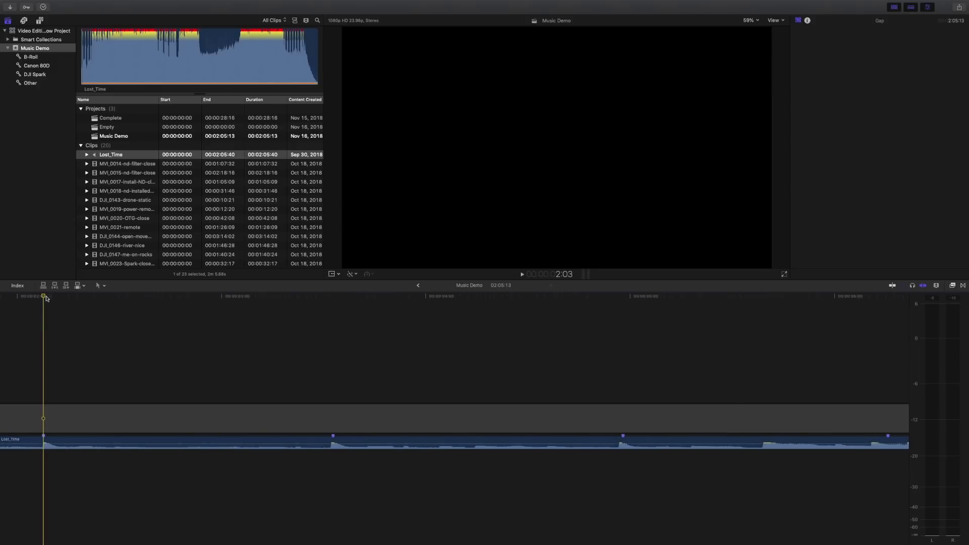
left_click_drag(44, 297, 404, 320)
scroll(406, 329, "right", 5)
scroll(408, 329, "left", 2)
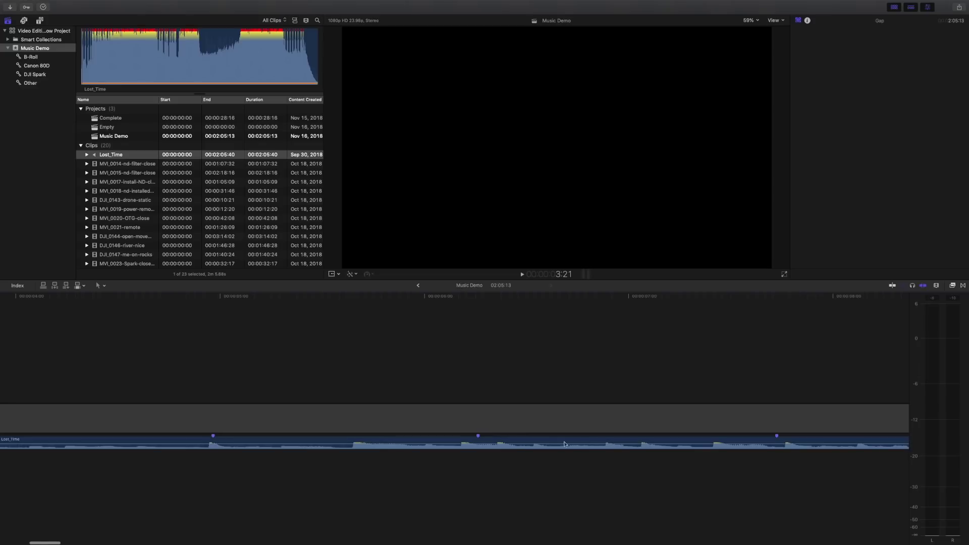
right_click(478, 438)
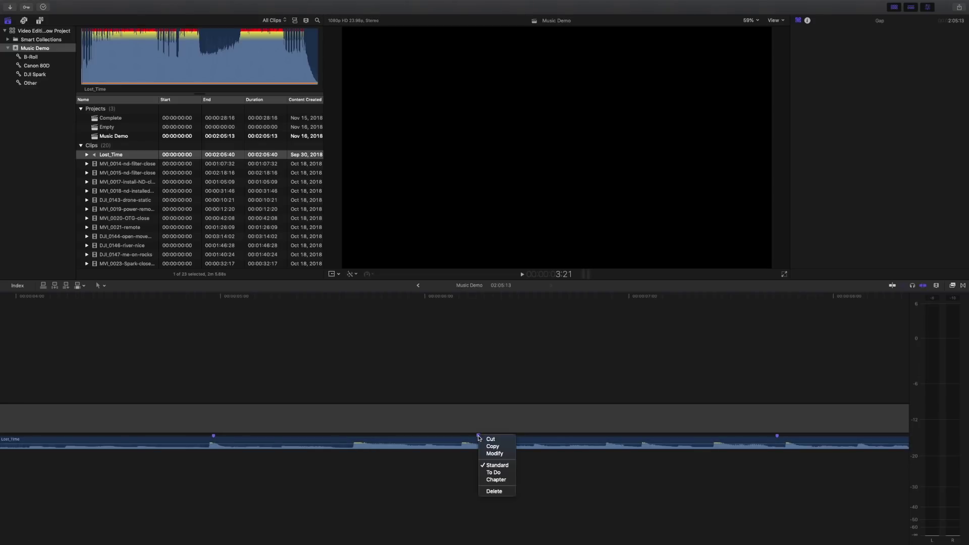
left_click(494, 490)
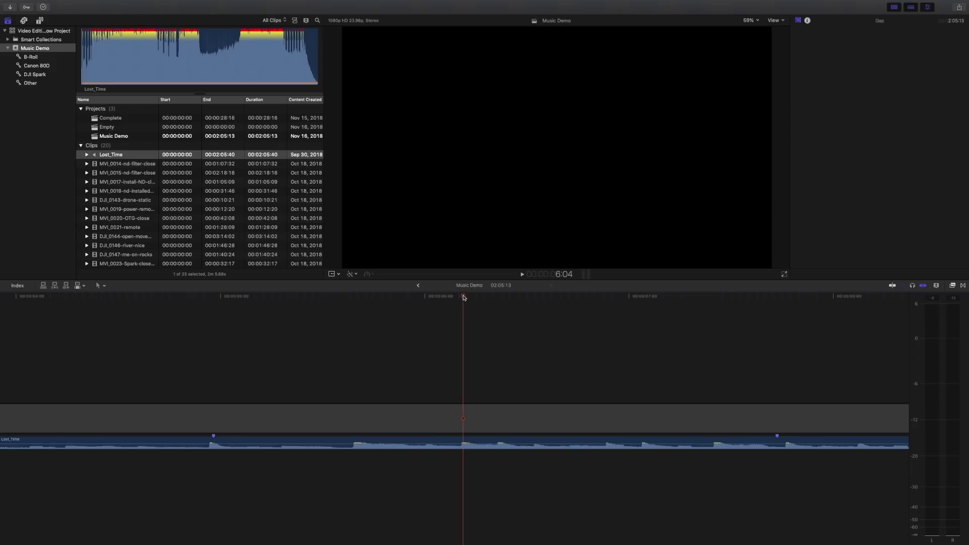
left_click(467, 443)
key("m")
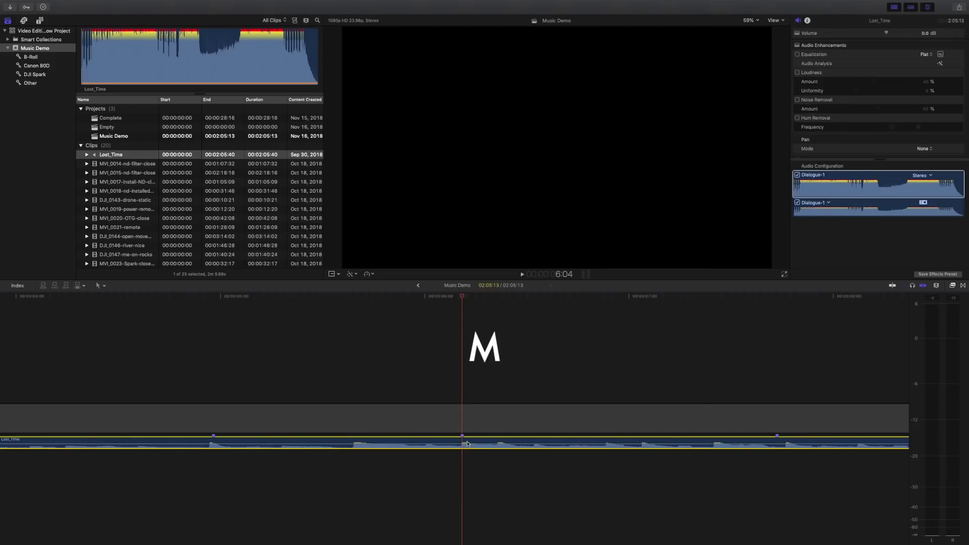
left_click_drag(464, 297, 714, 312)
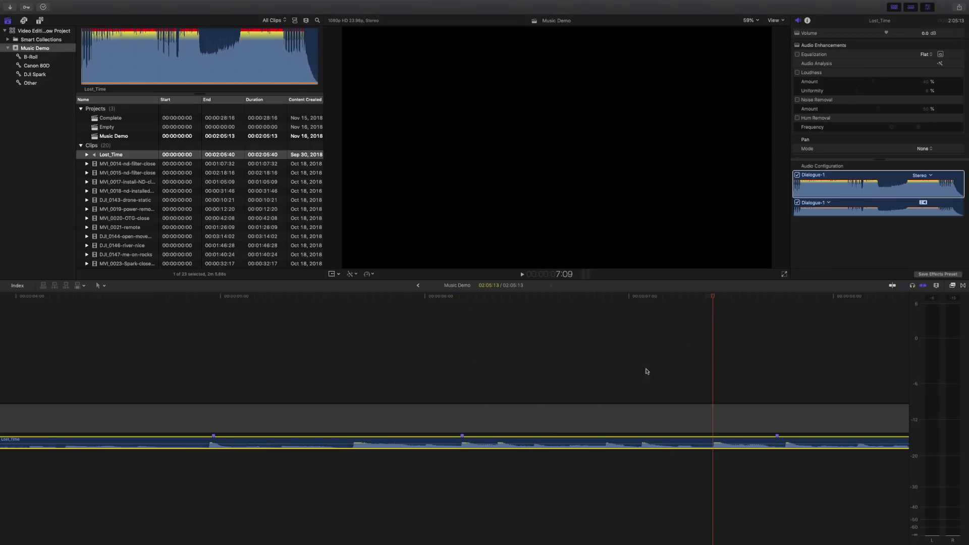
key("super+minus")
key("super+minus")
key("super+minus")
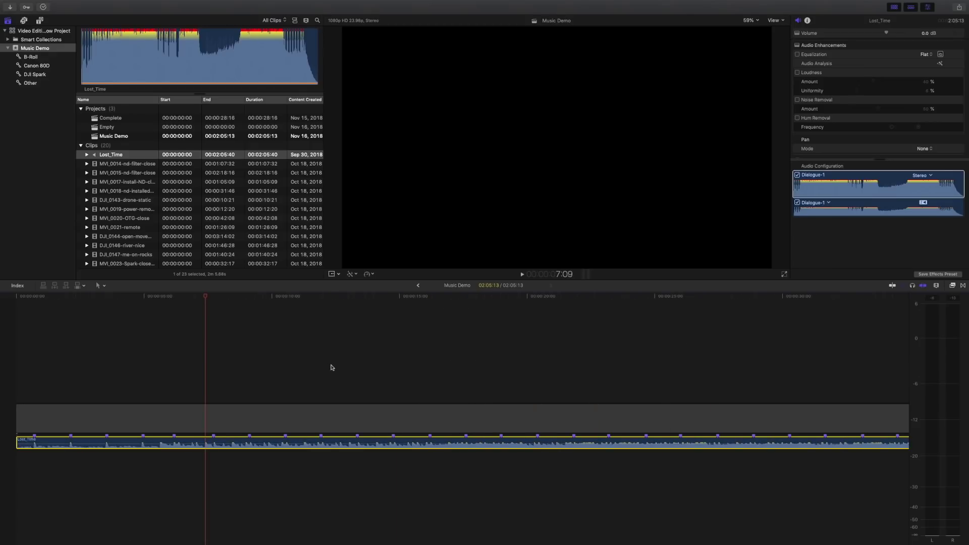
key("ctrl+apostrophe")
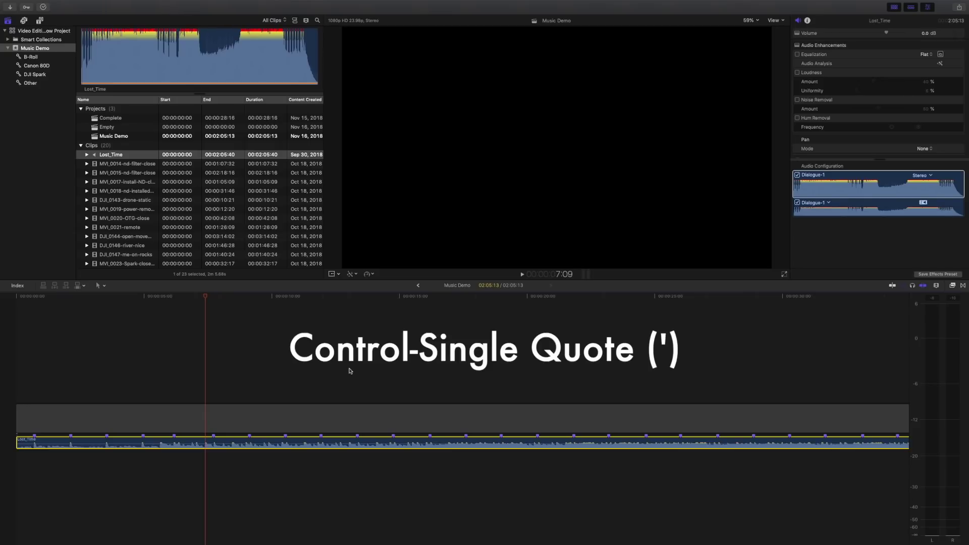
key("ctrl+apostrophe")
key("ctrl+apostrophe")
key("ctrl+apostrophe")
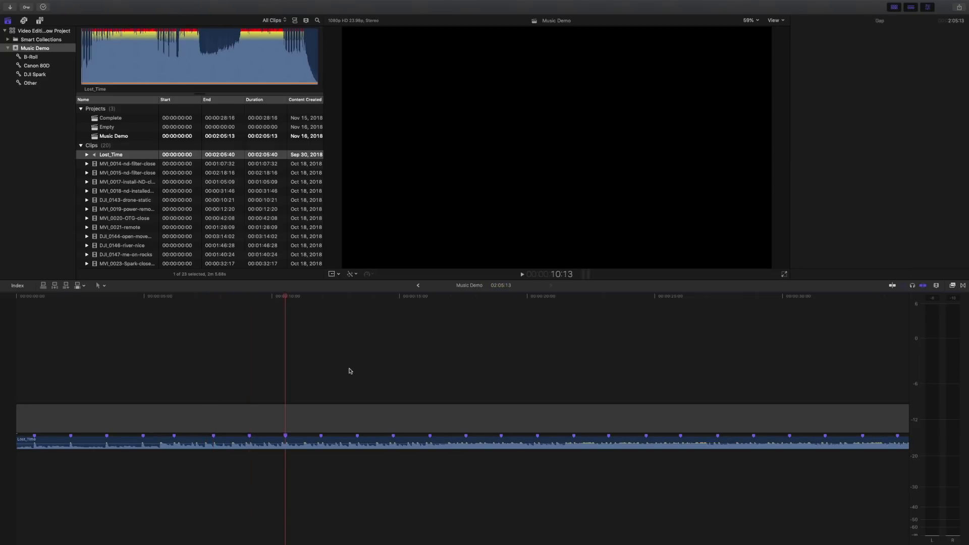
key("ctrl+apostrophe")
key("ctrl+apostrophe")
key("ctrl+apostrophe")
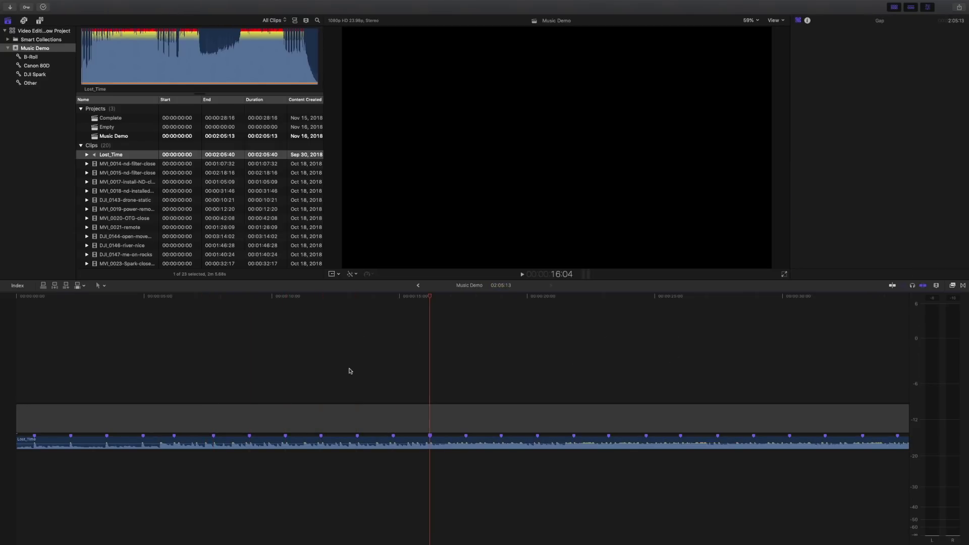
key("ctrl+semicolon")
key("ctrl+semicolon")
key("ctrl+semicolon")
key("ctrl+semicolon")
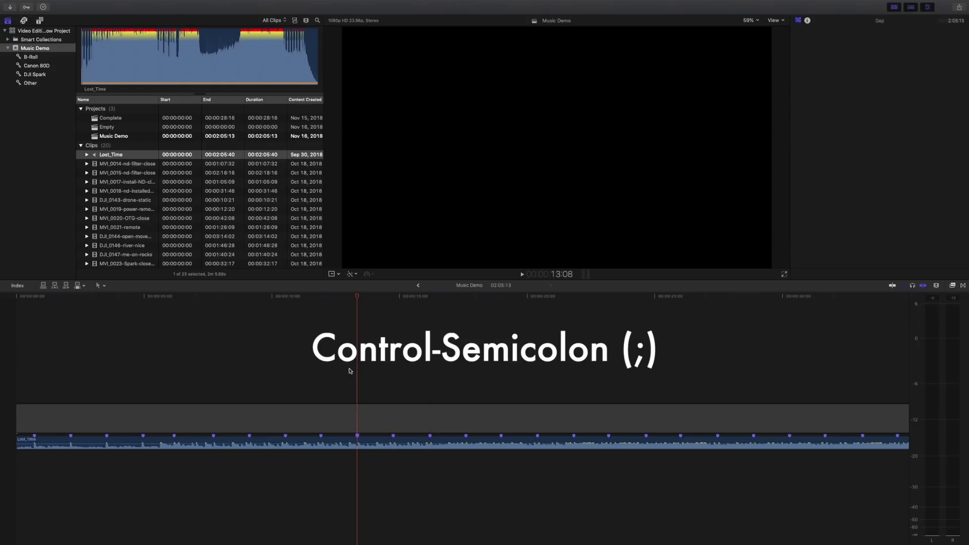
key("ctrl+semicolon")
key("ctrl+semicolon")
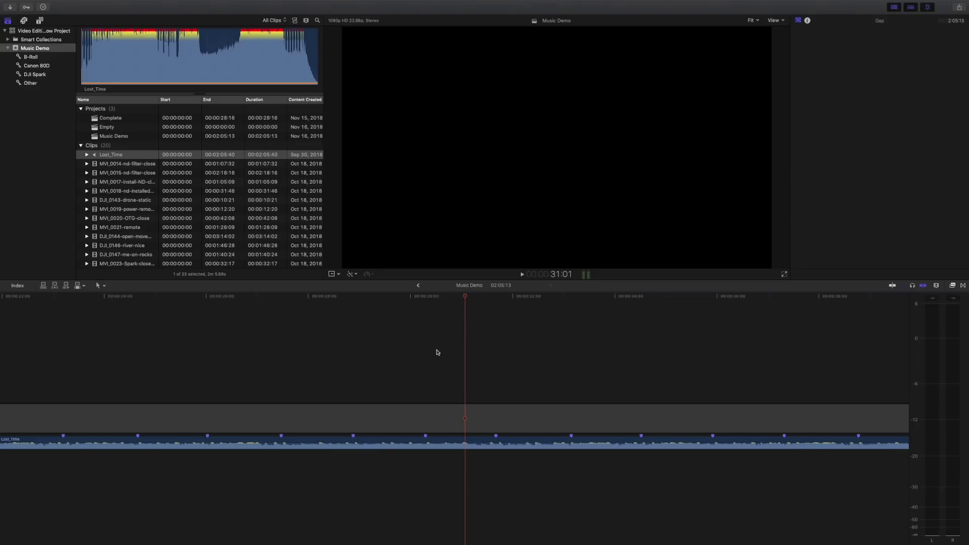
Step: Blade Lost_Time at the playhead near 31 seconds and delete the piece after the cut
key("super+minus")
key("super+minus")
key("super+minus")
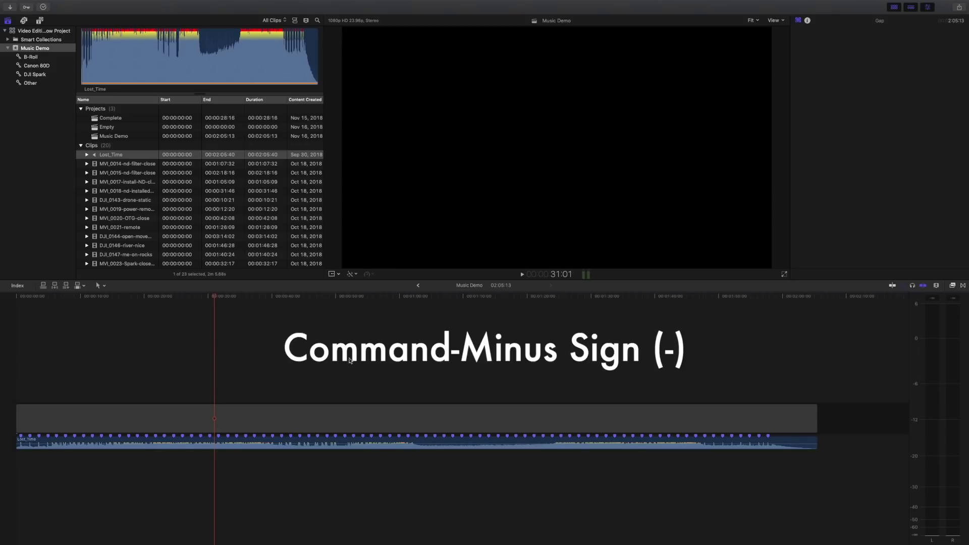
key("b")
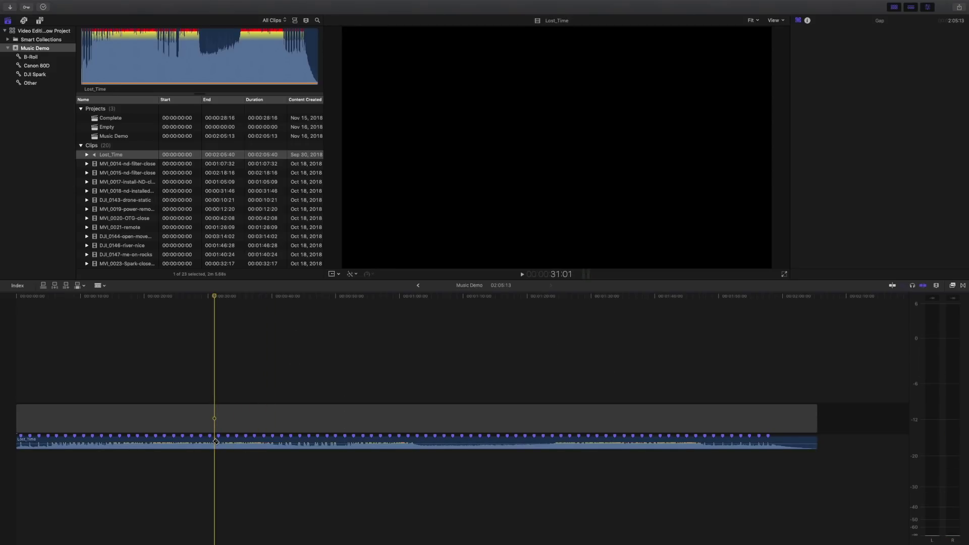
left_click(216, 442)
key("a")
left_click(264, 443)
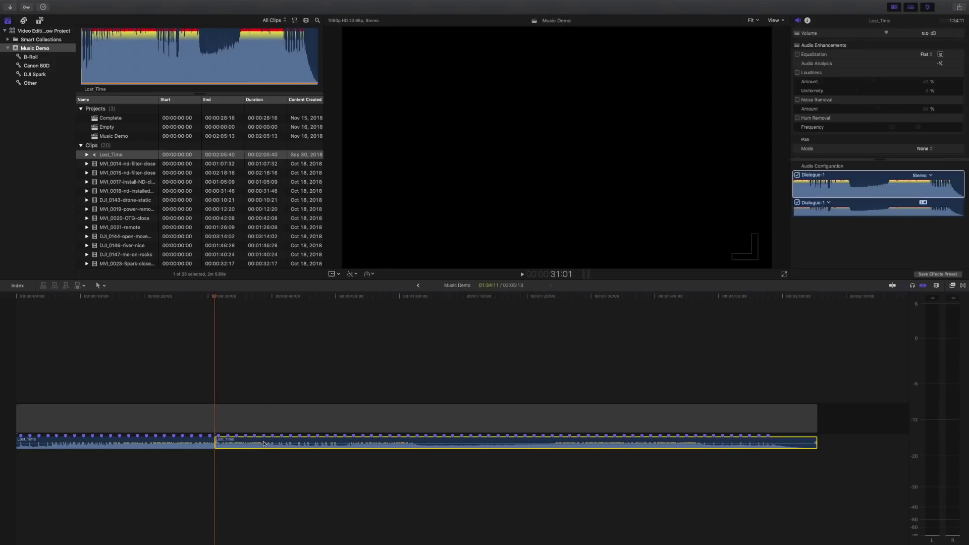
key("Delete")
left_click(212, 443)
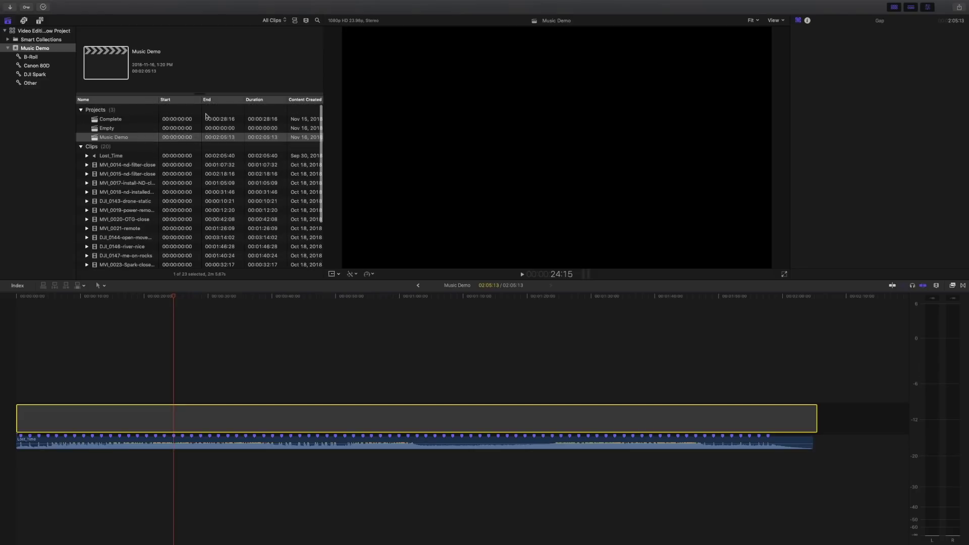
Step: Filter B-Roll to Favorites and replace the gap with MVI_0014-nd-filter-close from its start
left_click(273, 20)
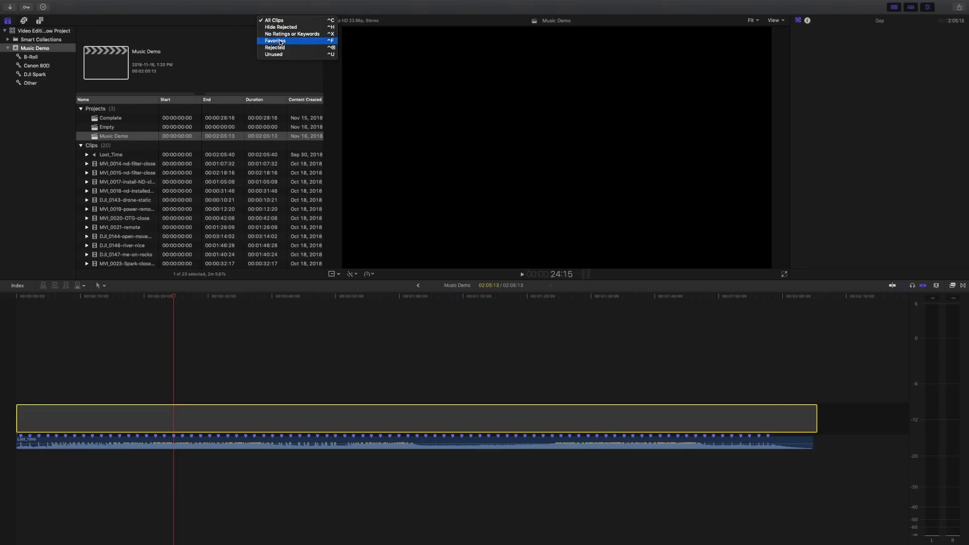
left_click(277, 41)
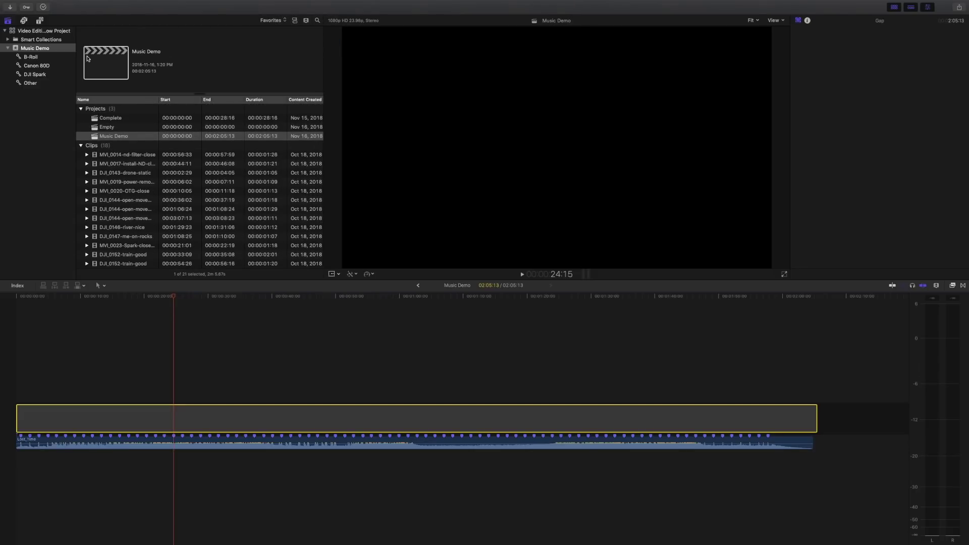
left_click(30, 56)
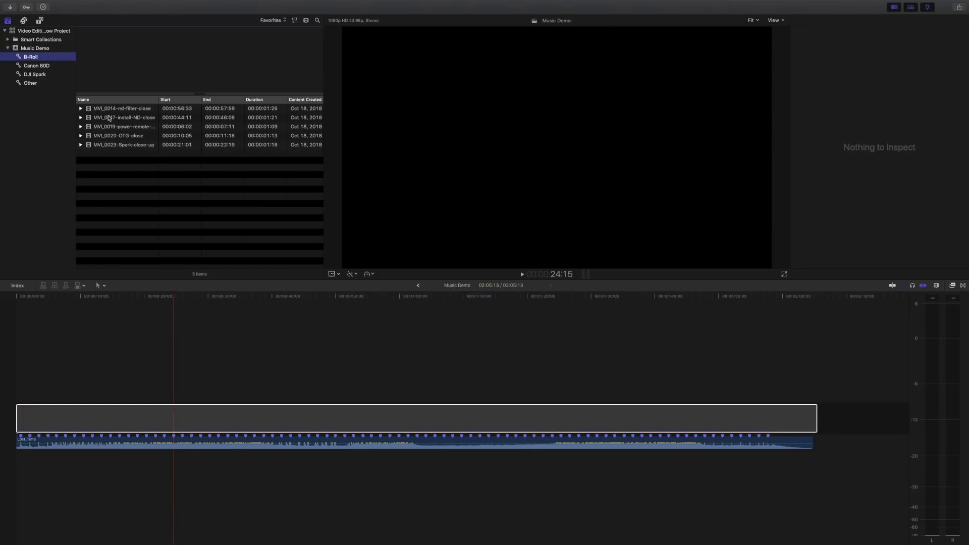
left_click(108, 109)
left_click_drag(108, 109, 61, 421)
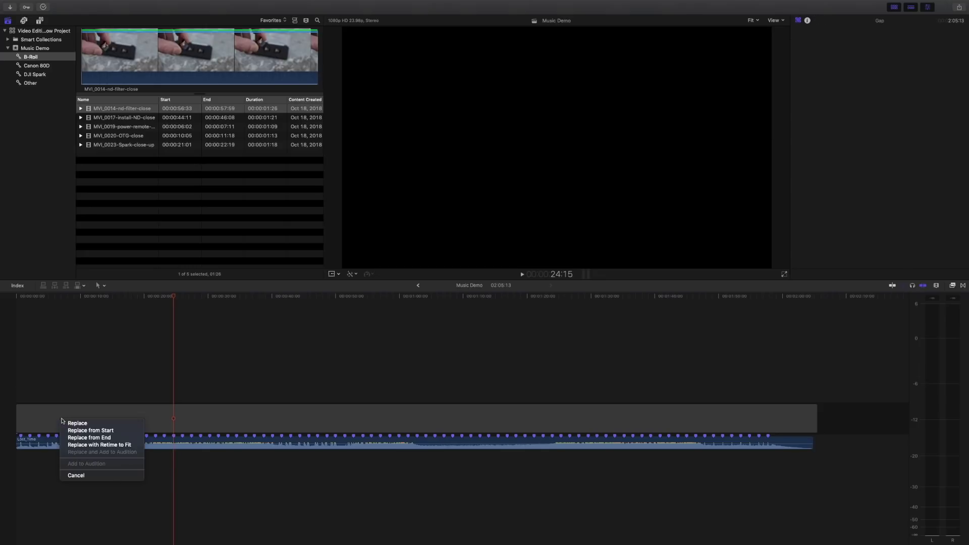
left_click(85, 424)
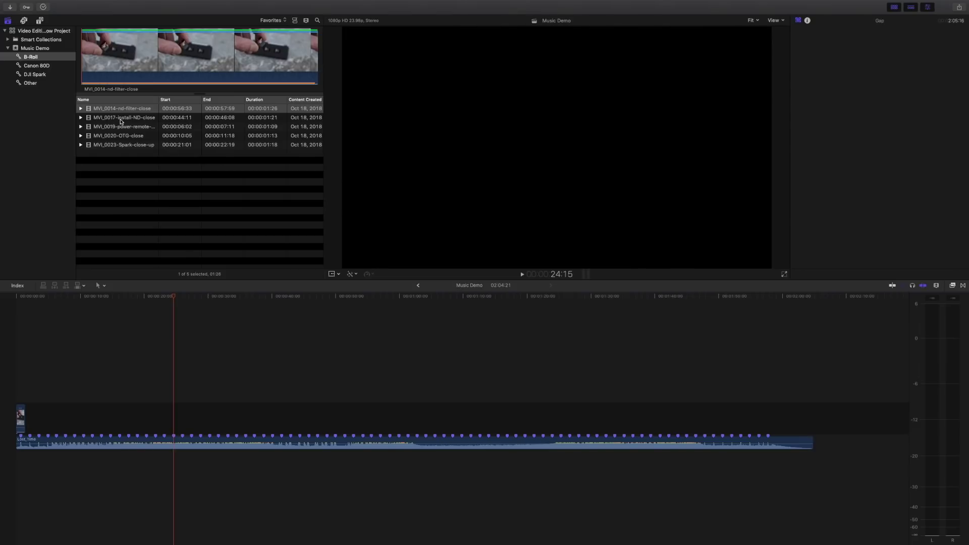
Step: Add MVI_0017-install-ND-close, then append MVI_0019 through MVI_0023-Spark-close-up to the storyline
left_click_drag(121, 121, 38, 427)
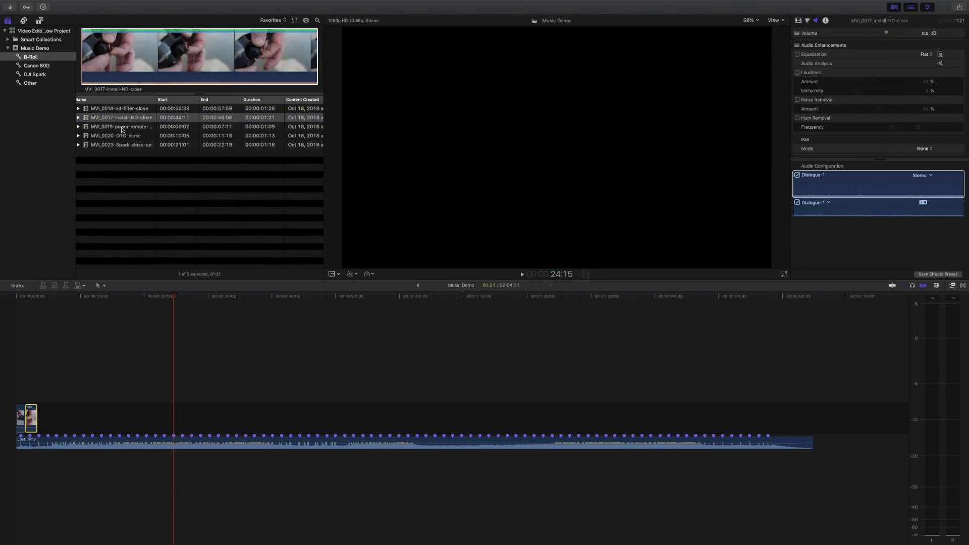
left_click(121, 130)
left_click(124, 148, "shift")
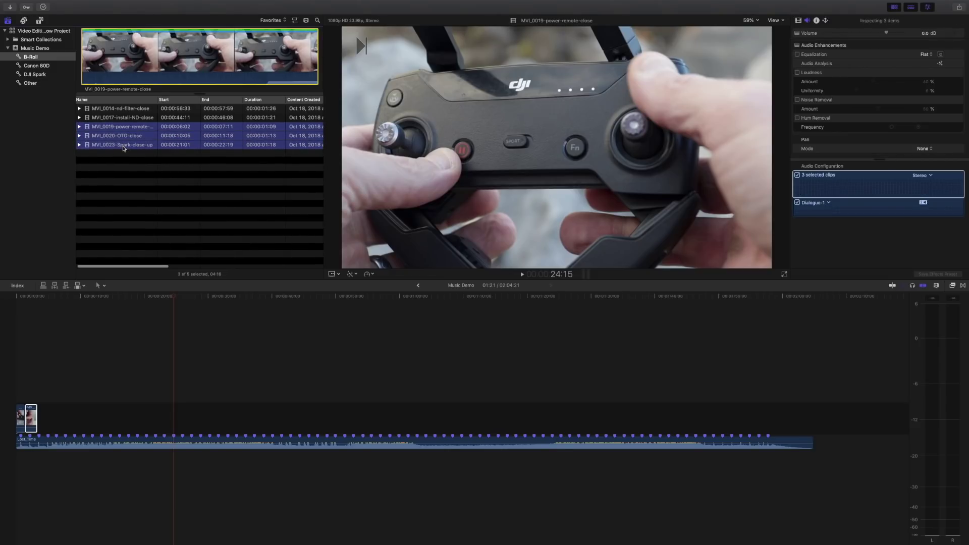
key("e")
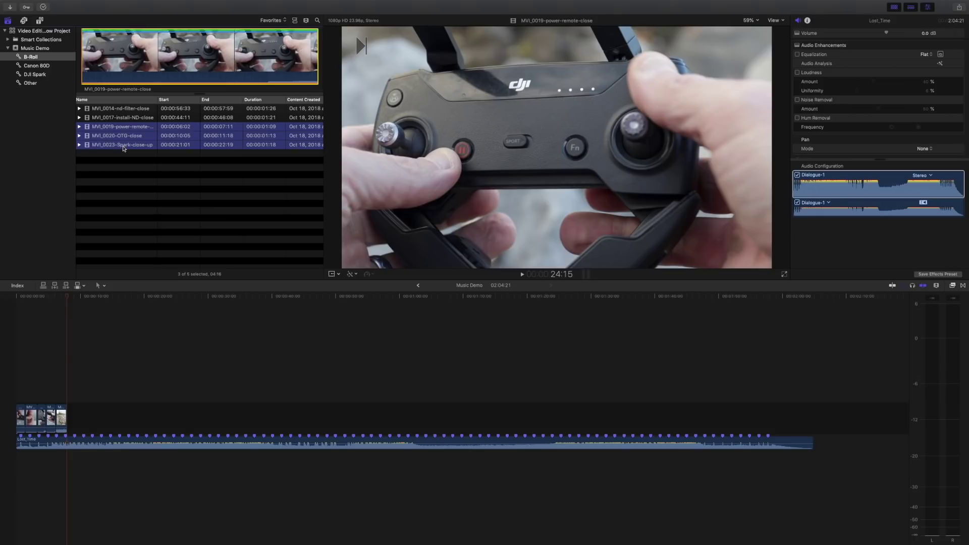
key("super+equal")
key("super+equal")
key("super+equal")
left_click(145, 314)
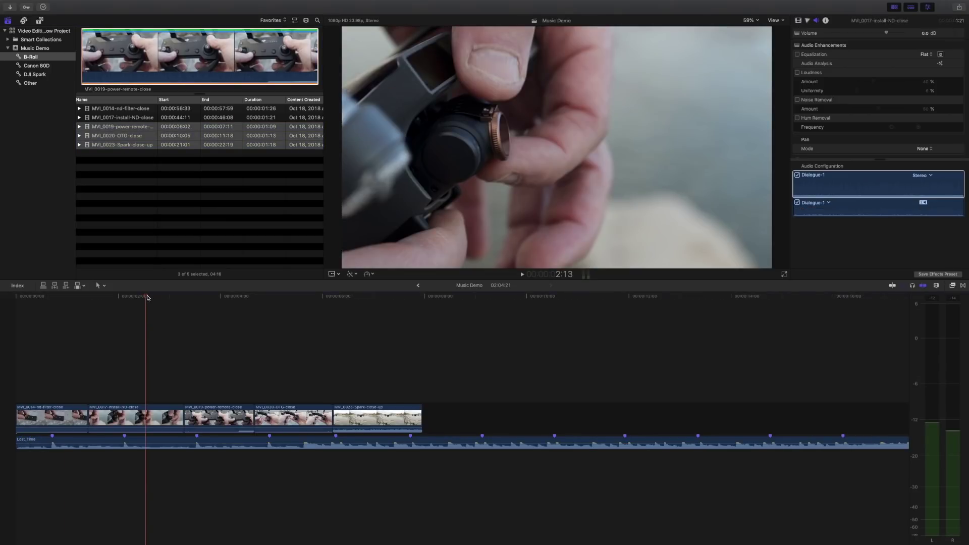
Step: Ripple-trim MVI_0014's end back to the beat marker
left_click_drag(147, 297, 48, 298)
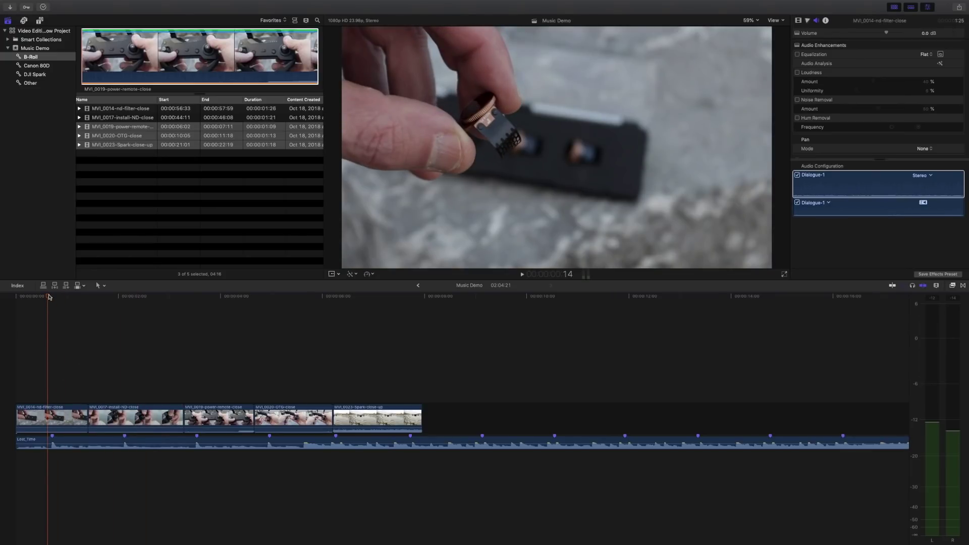
left_click_drag(49, 297, 193, 311)
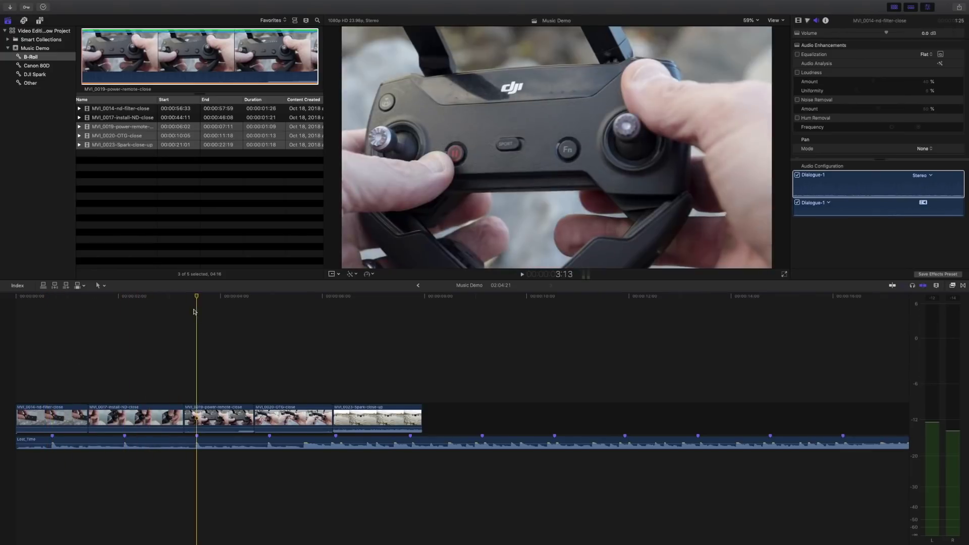
left_click(107, 353)
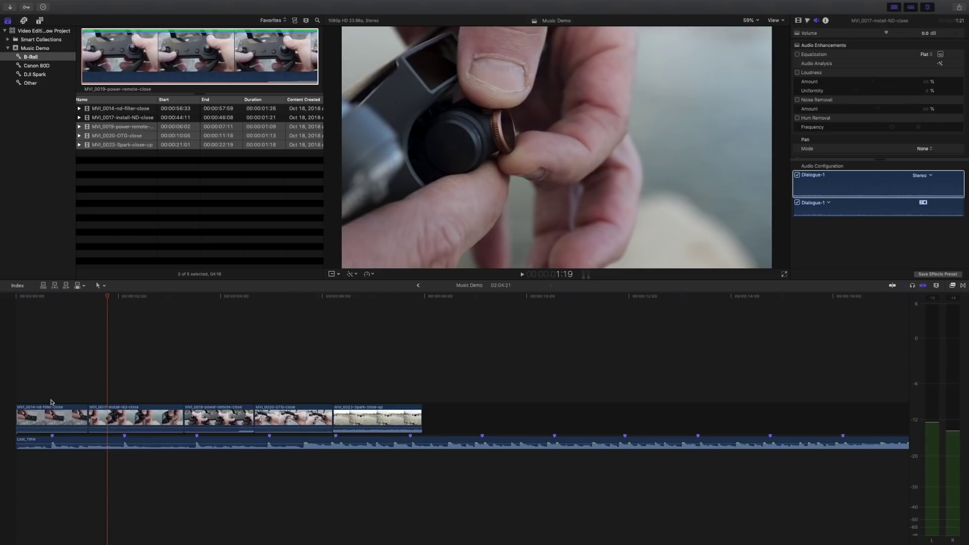
left_click(78, 420)
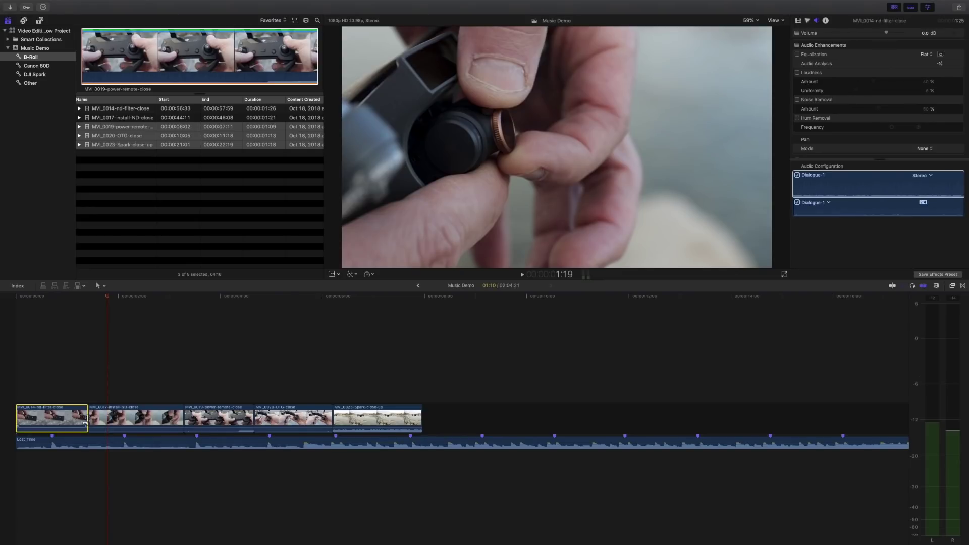
left_click_drag(85, 418, 52, 419)
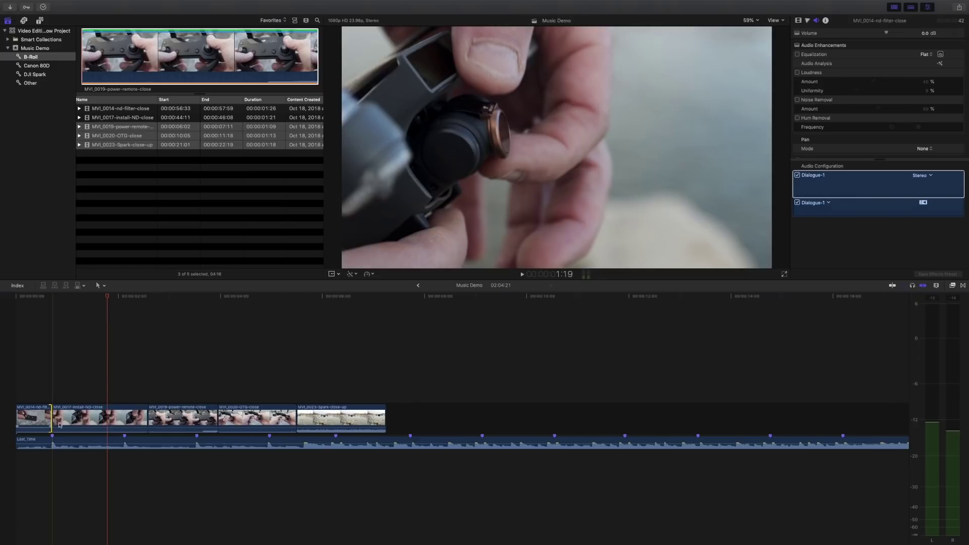
Step: Blade MVI_0017 at the beat marker and delete the leftover piece
left_click(103, 286)
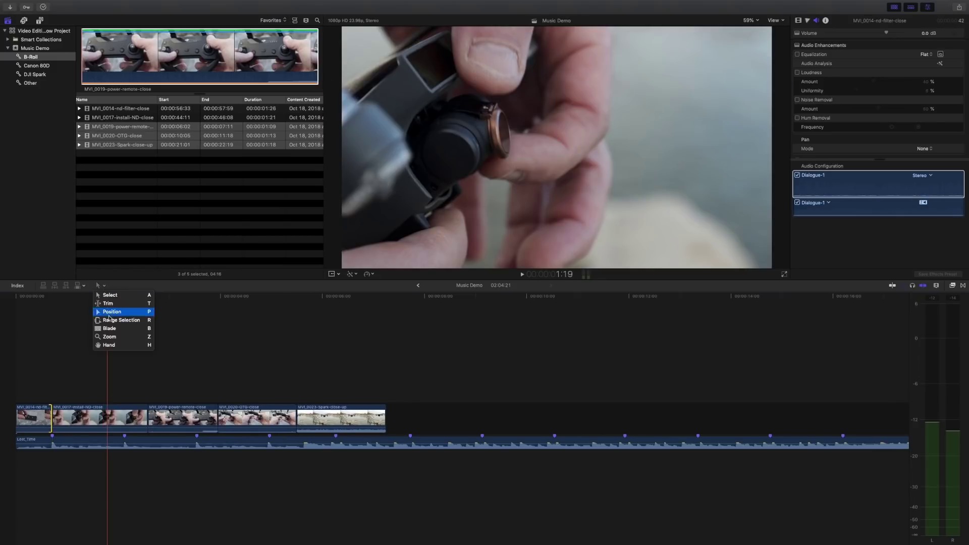
left_click(109, 328)
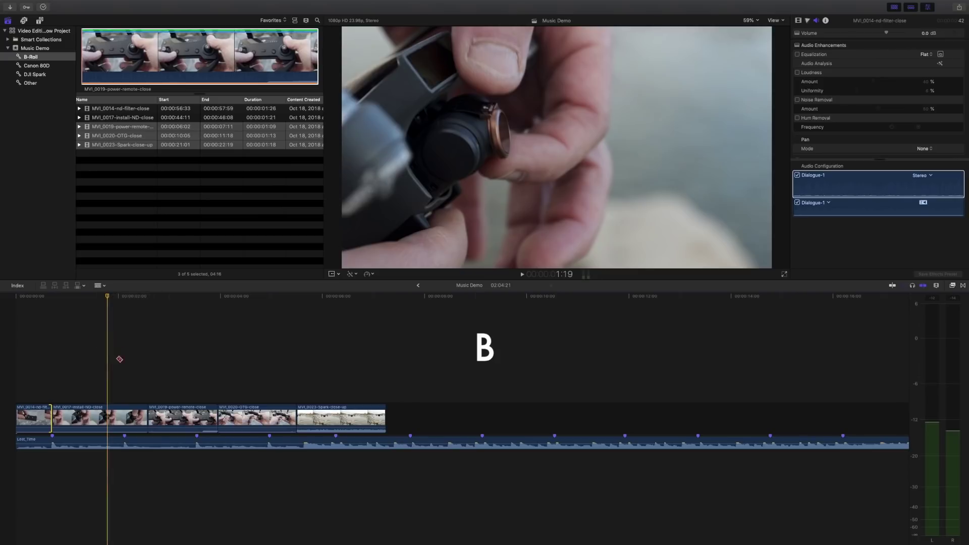
left_click(124, 425)
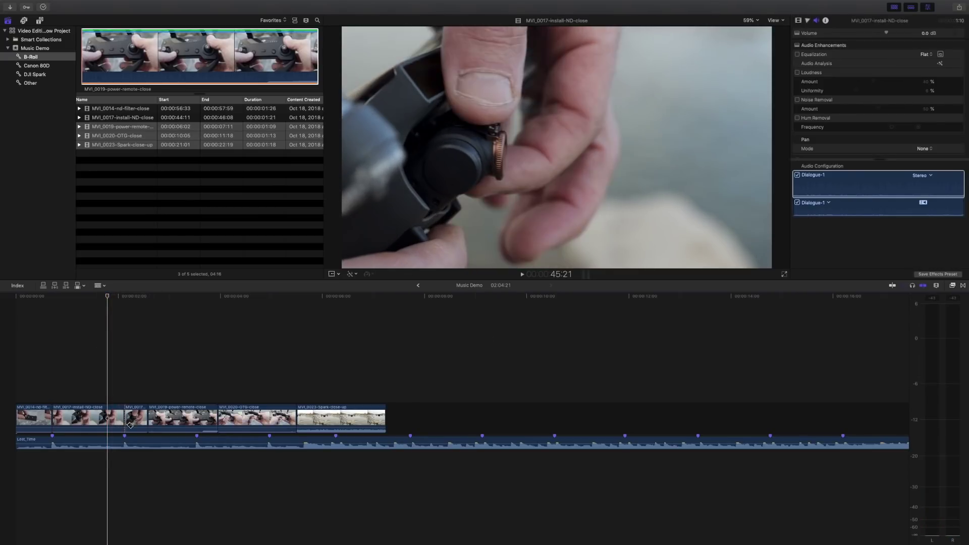
key("a")
left_click(132, 426)
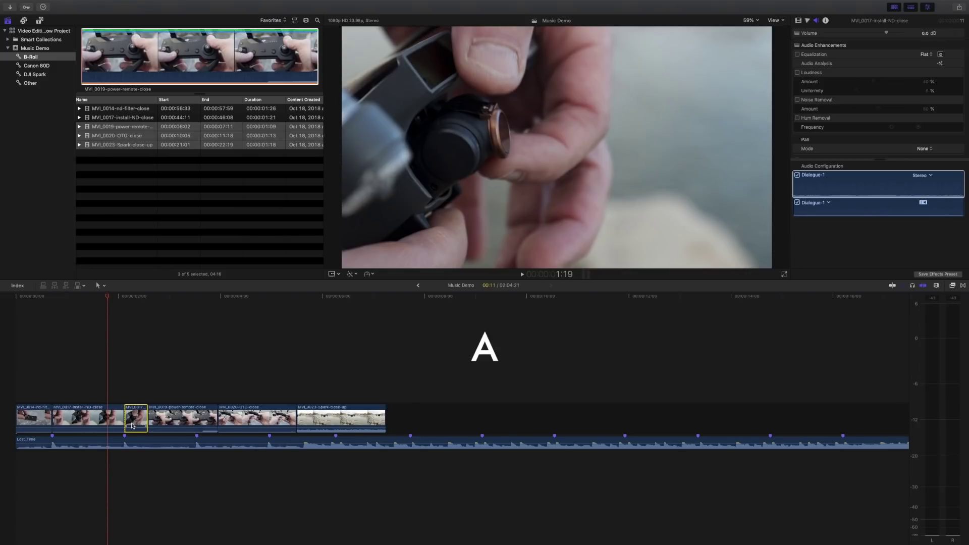
key("Delete")
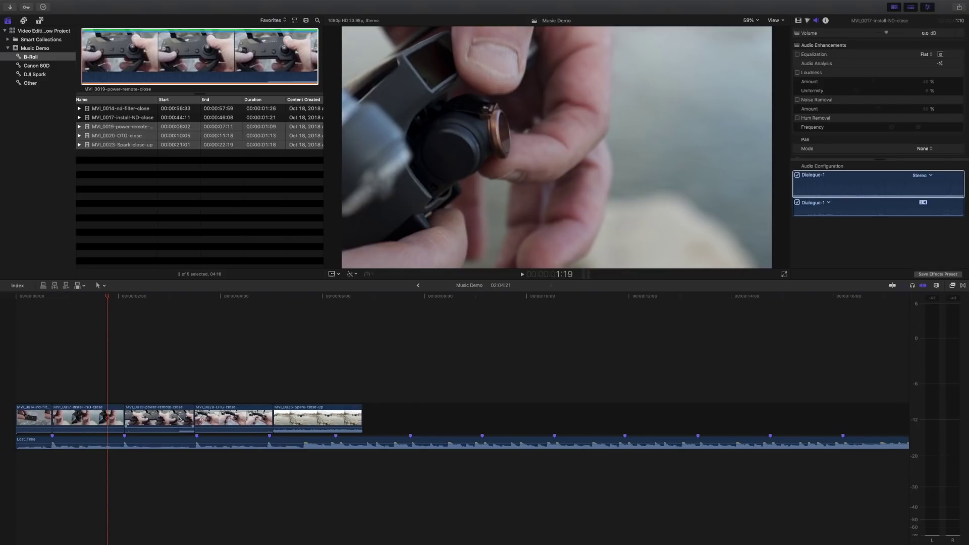
Step: Extend MVI_0019 to its beat marker and trim MVI_0020's end to the next marker
left_click_drag(194, 419, 196, 418)
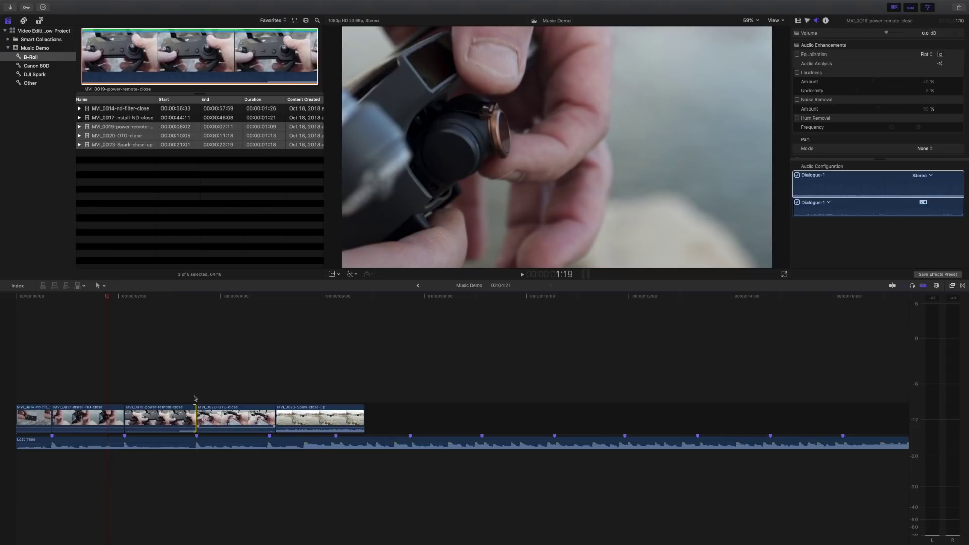
left_click_drag(123, 325, 271, 298)
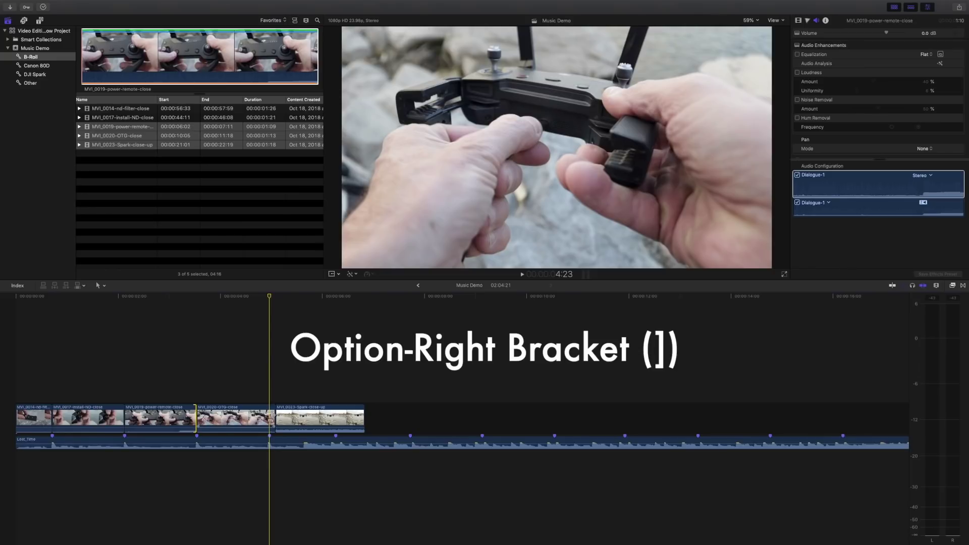
key("alt+bracketright")
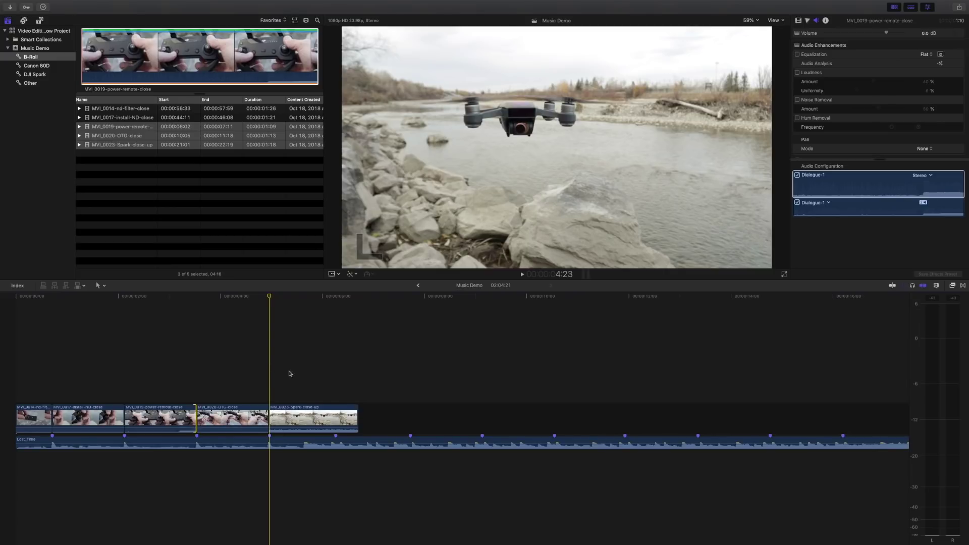
Step: Trim MVI_0023's end to the next beat marker, undoing an accidental trim of the music
left_click_drag(270, 296, 304, 310)
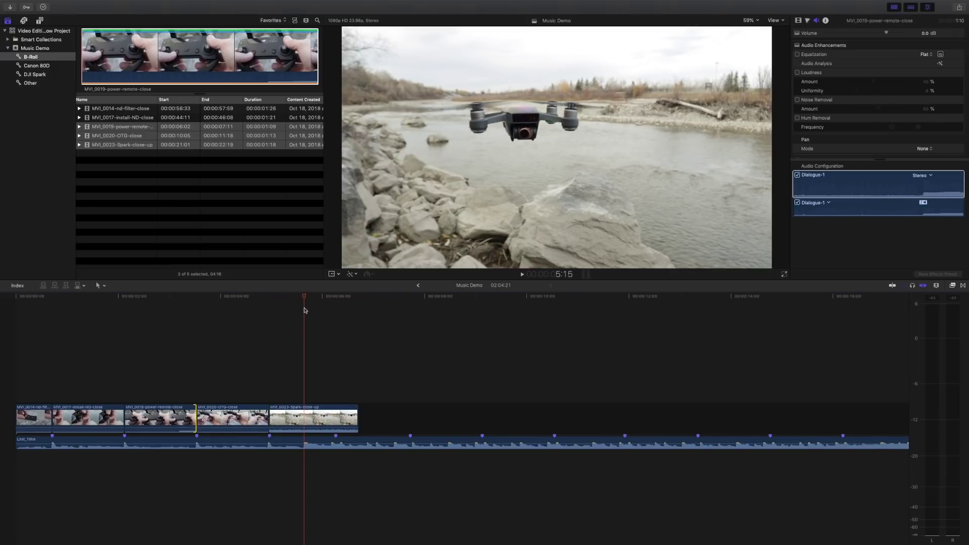
left_click(305, 443)
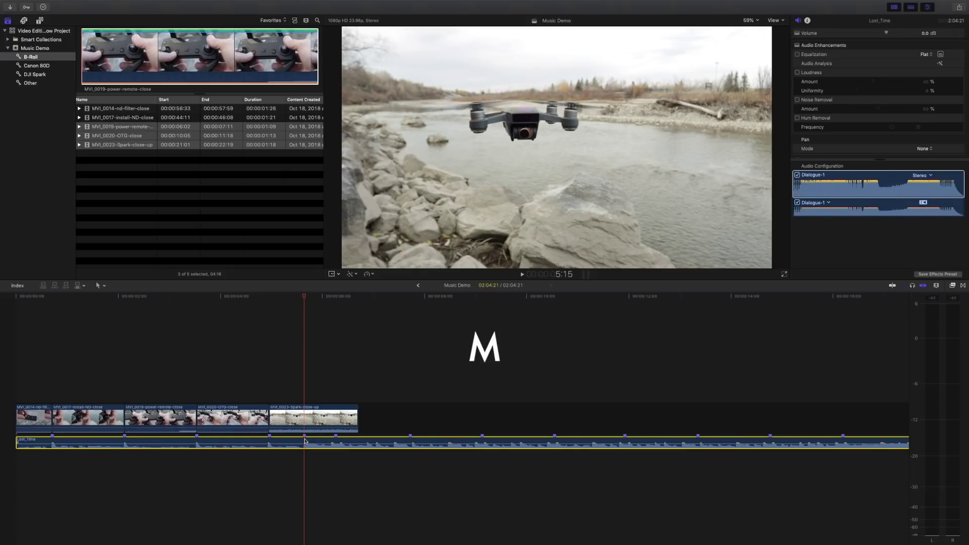
mouse_move(305, 430)
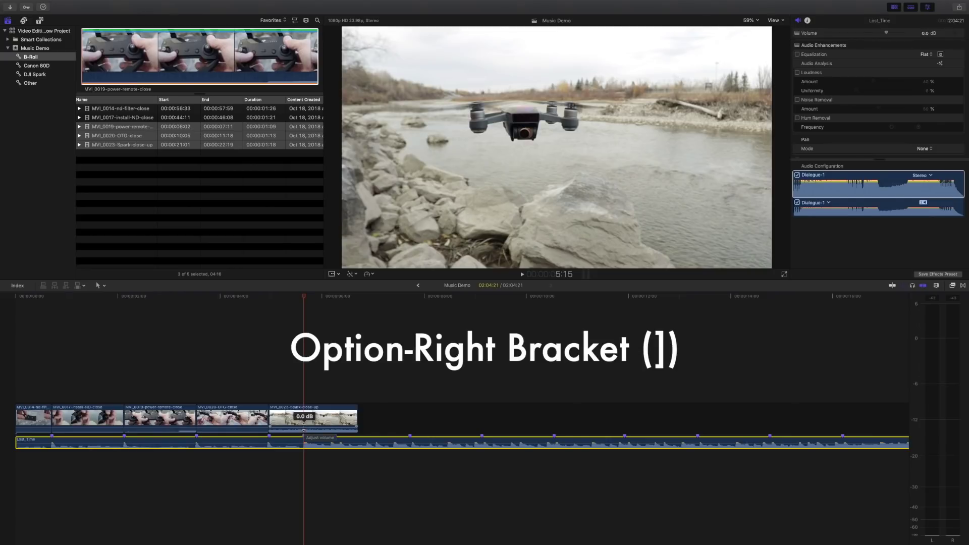
key("alt+bracketright")
key("super+z")
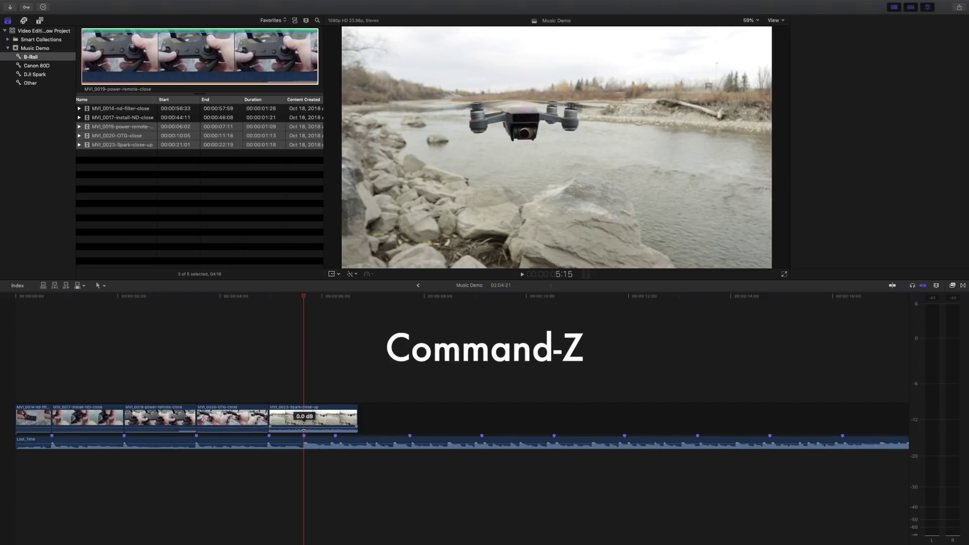
key("super+4")
left_click(292, 422)
key("alt+bracketright")
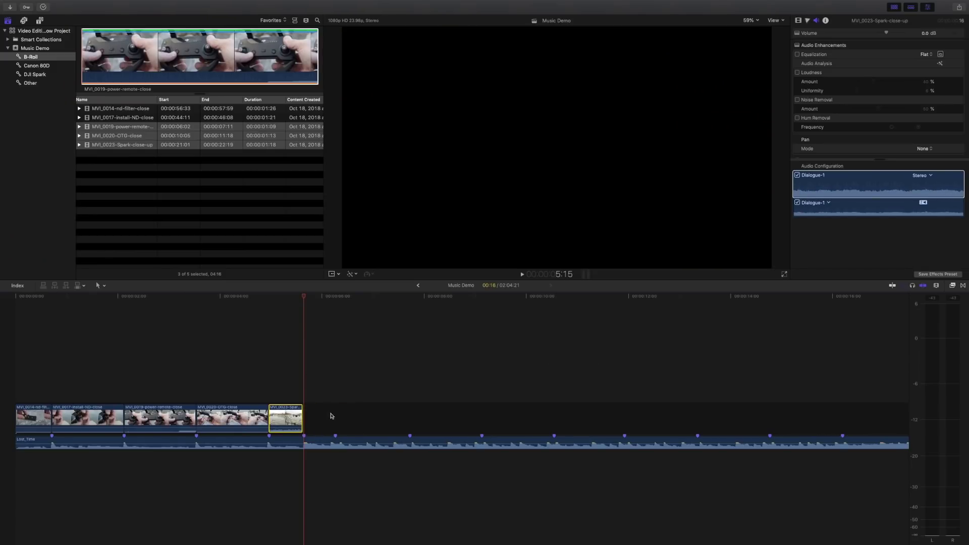
key("Home")
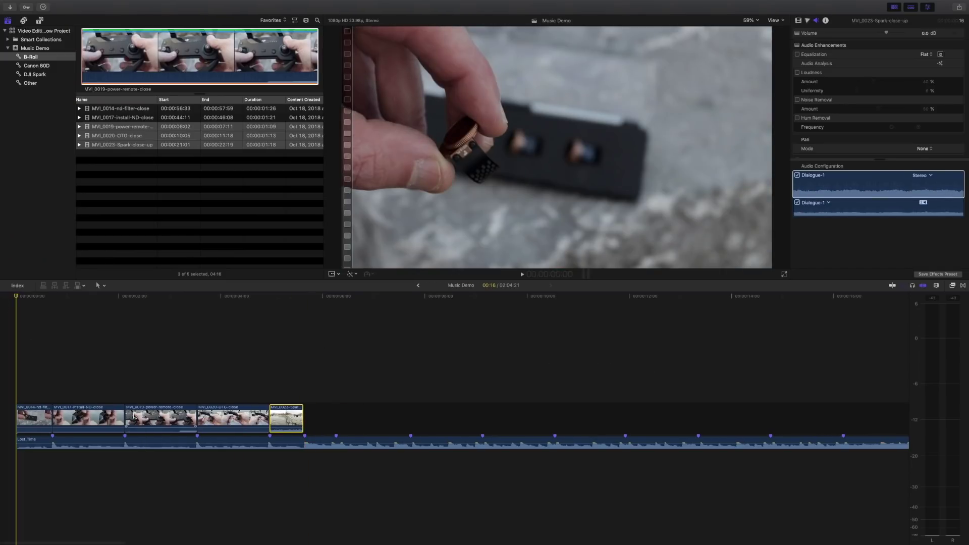
key("space")
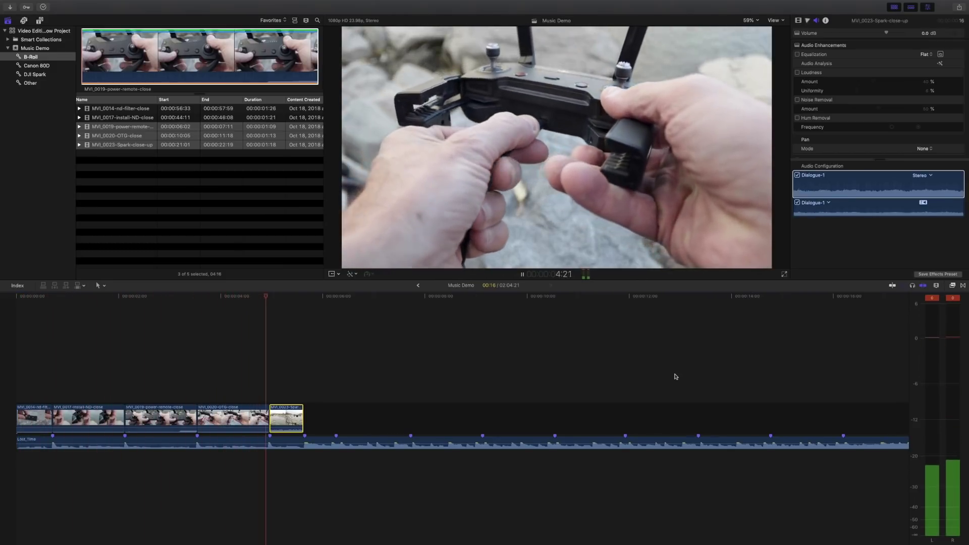
key("space")
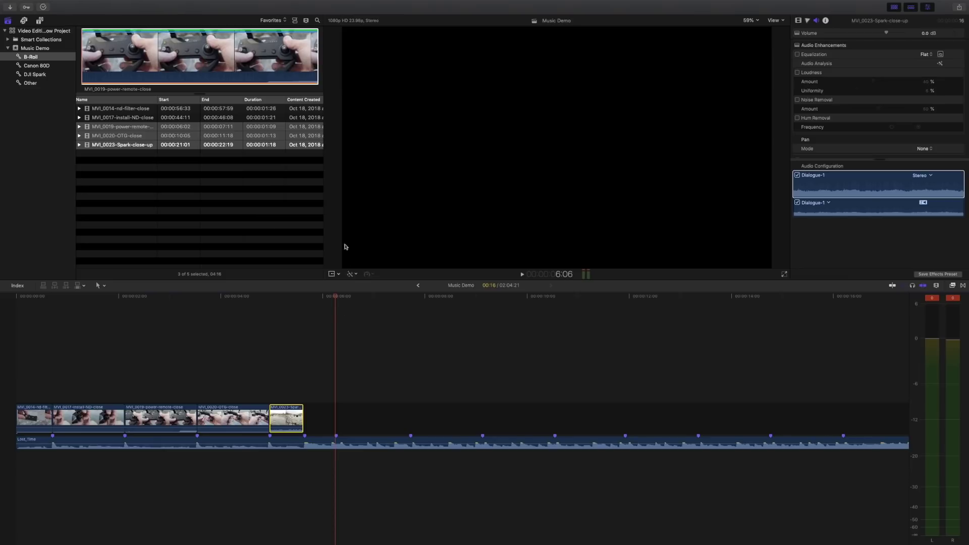
Step: Place a Custom solid after the last clip and bring up the DJI Spark clip collection
left_click(40, 20)
left_click_drag(97, 52, 319, 418)
left_click(7, 20)
left_click(31, 74)
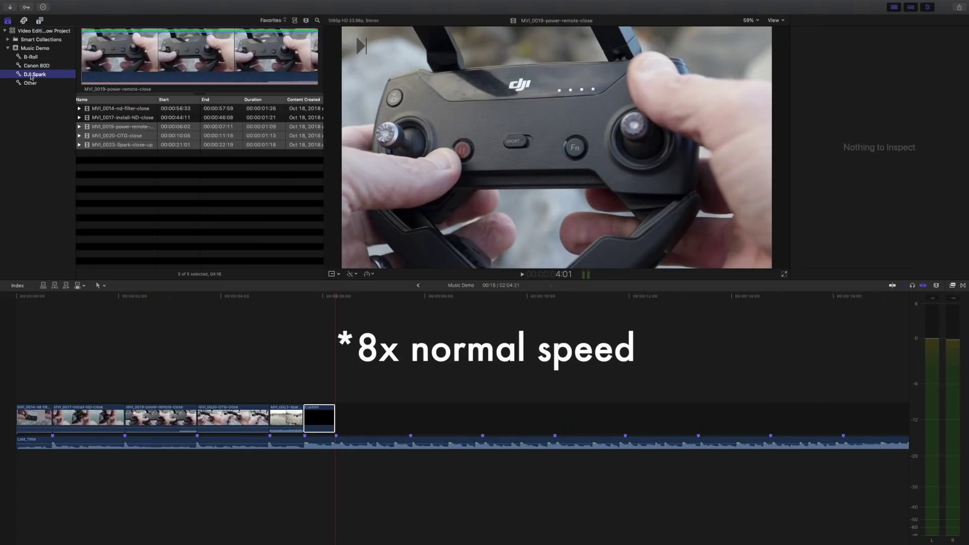
Step: Append the first DJI Spark clips, including DJI_0147-me-on-rocks and DJI_0144-open-movement, to the timeline end
left_click_drag(200, 56, 429, 418)
left_click(118, 153)
key("e")
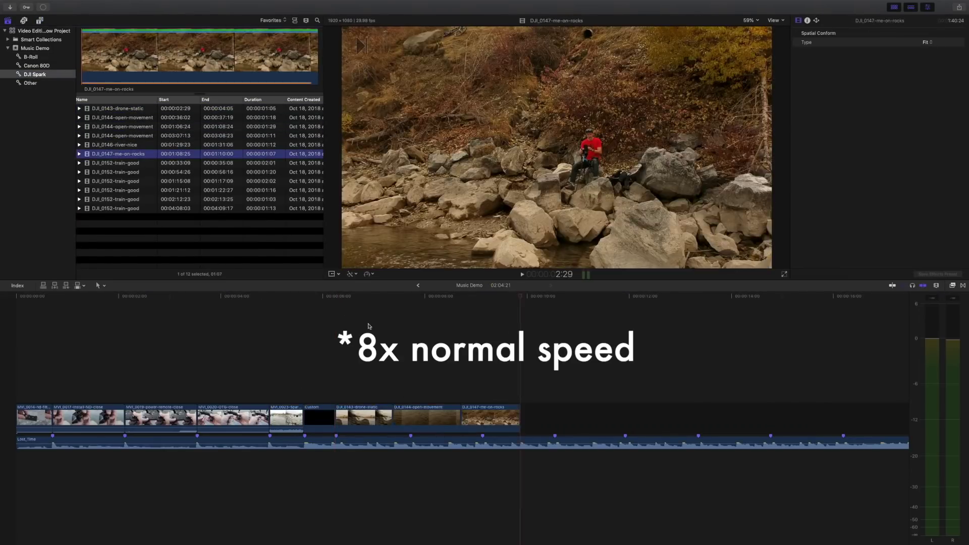
left_click_drag(490, 418, 337, 418)
left_click(126, 136)
key("e")
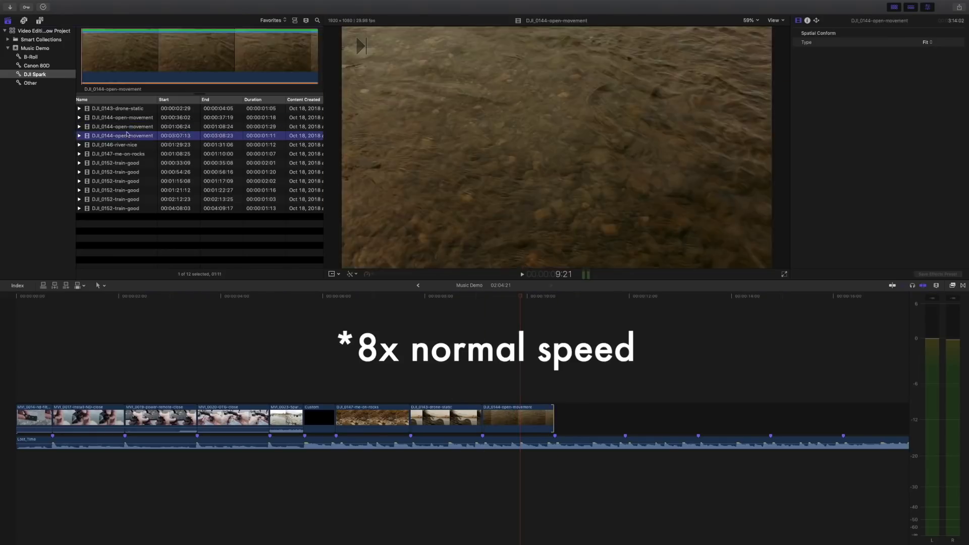
Step: Append the six DJI_0152-train-good clips to the end of the timeline
left_click(116, 163)
left_click(116, 208, "shift")
key("e")
Step: Play through the train clips and trim each clip's end to a beat marker
scroll(454, 419, "right", 5)
left_click(385, 305)
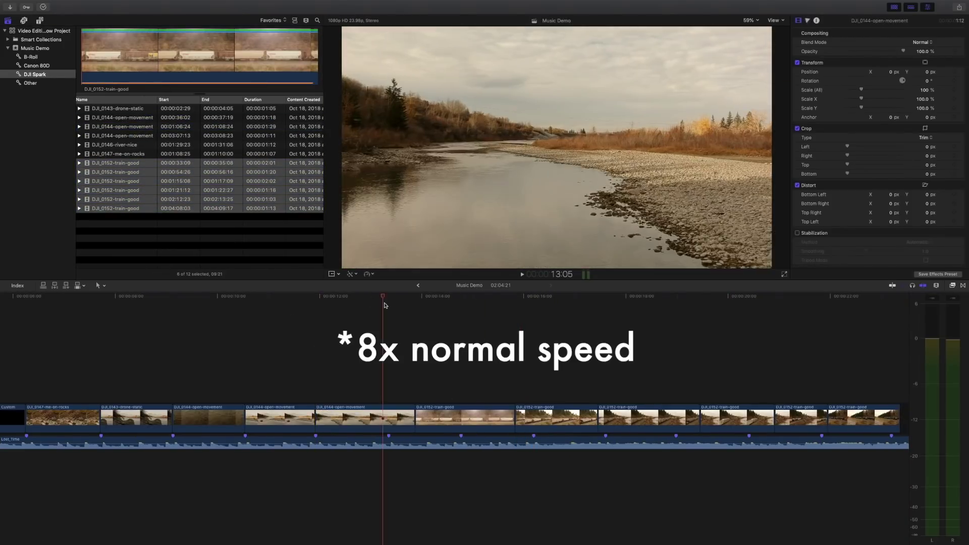
key("space")
key("alt+bracketright")
key("alt+bracketright")
key("alt+bracketright")
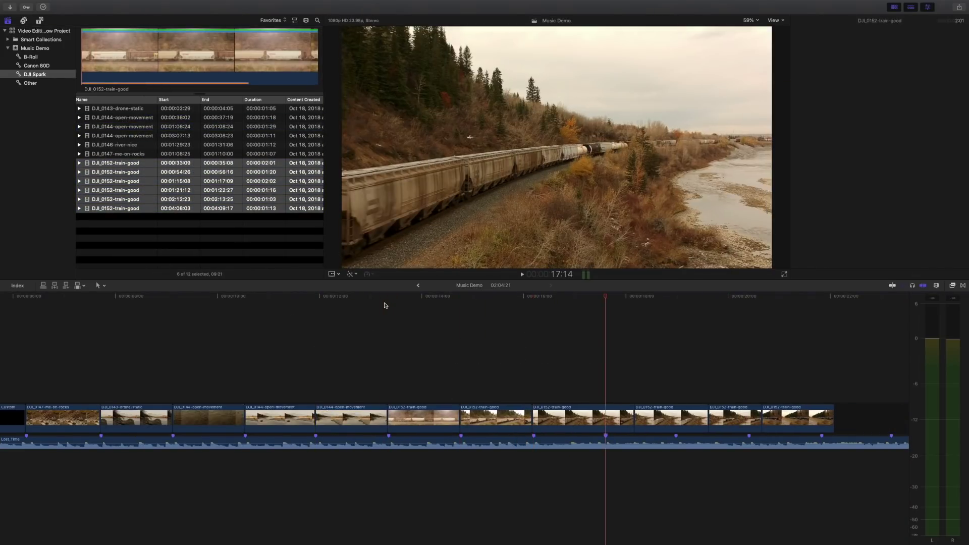
key("alt+bracketright")
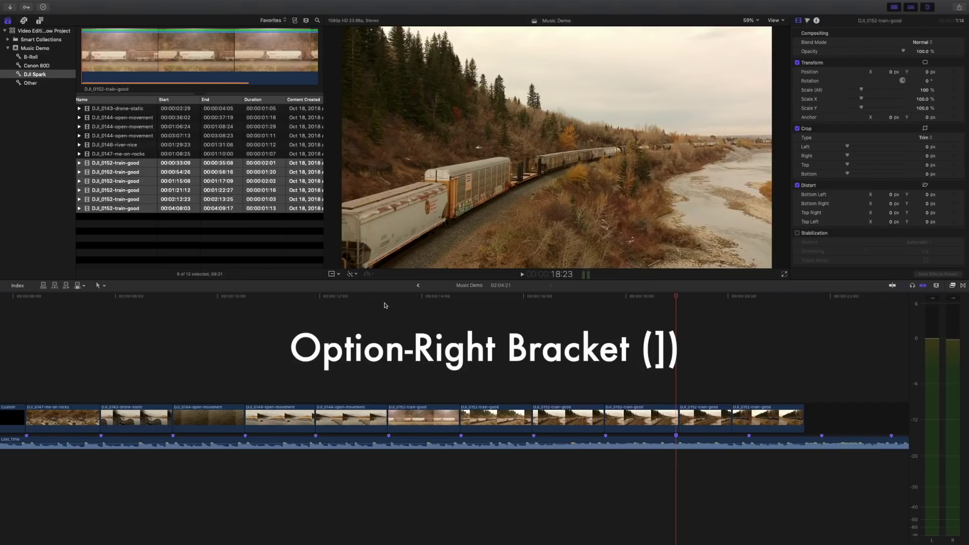
key("alt+bracketright")
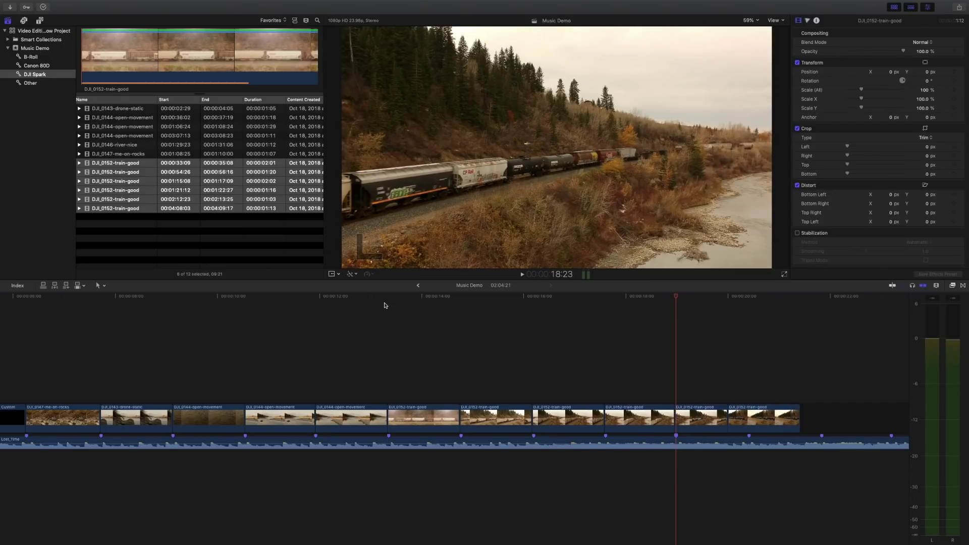
key("ctrl+apostrophe")
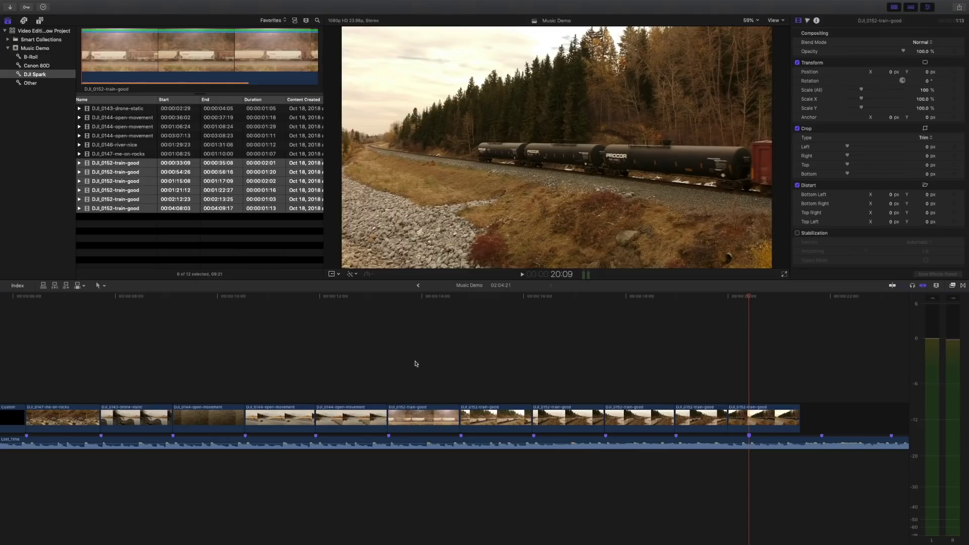
left_click_drag(752, 297, 602, 385)
scroll(545, 383, "right", 10)
Step: Give the last train clip a cross dissolve at its end only
left_click(545, 383)
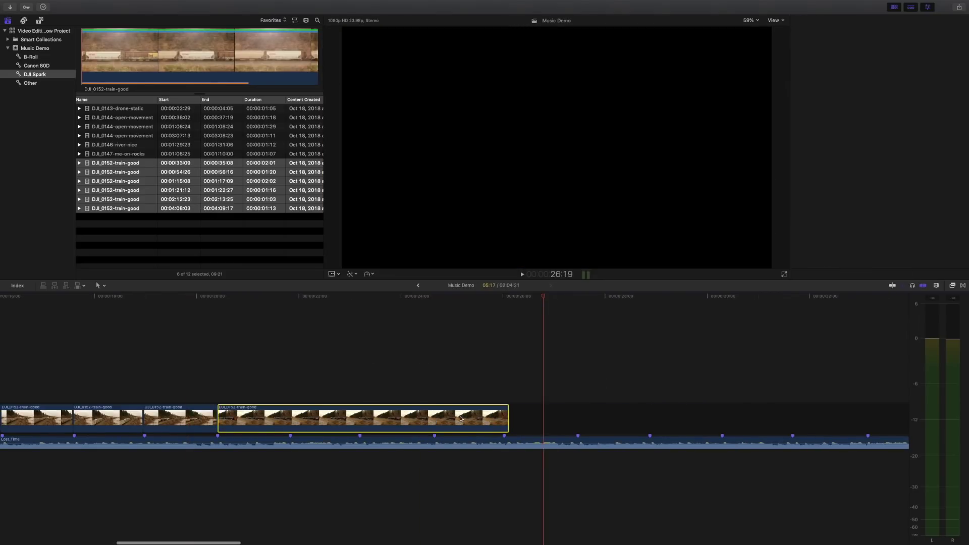
key("super+t")
left_click(212, 416)
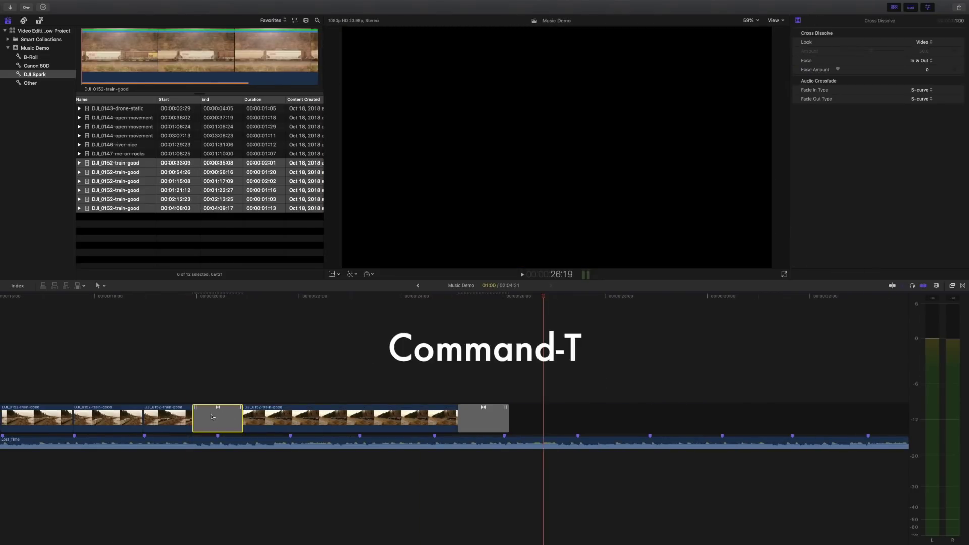
key("Delete")
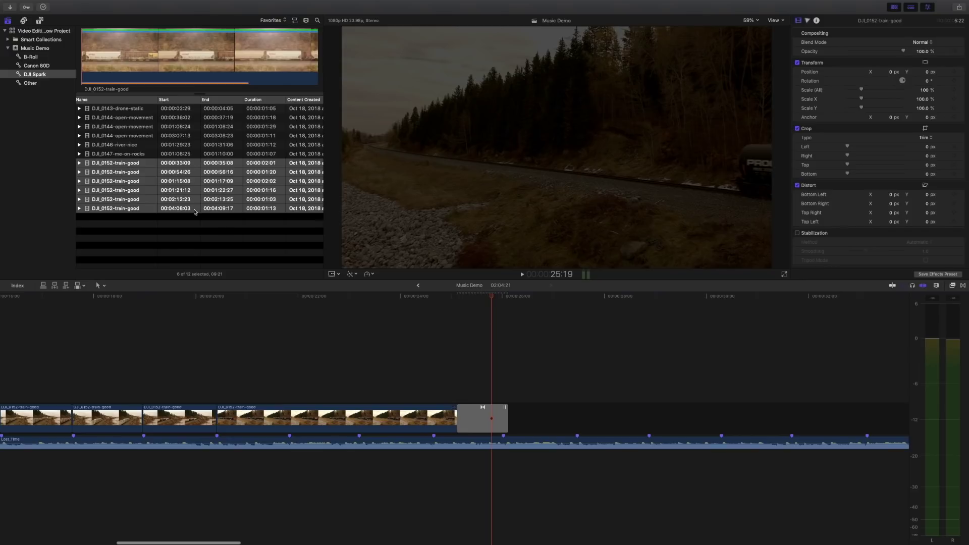
Step: Add a black Custom solid after it at 3:00, lengthen it slightly, and review the ending
left_click(40, 21)
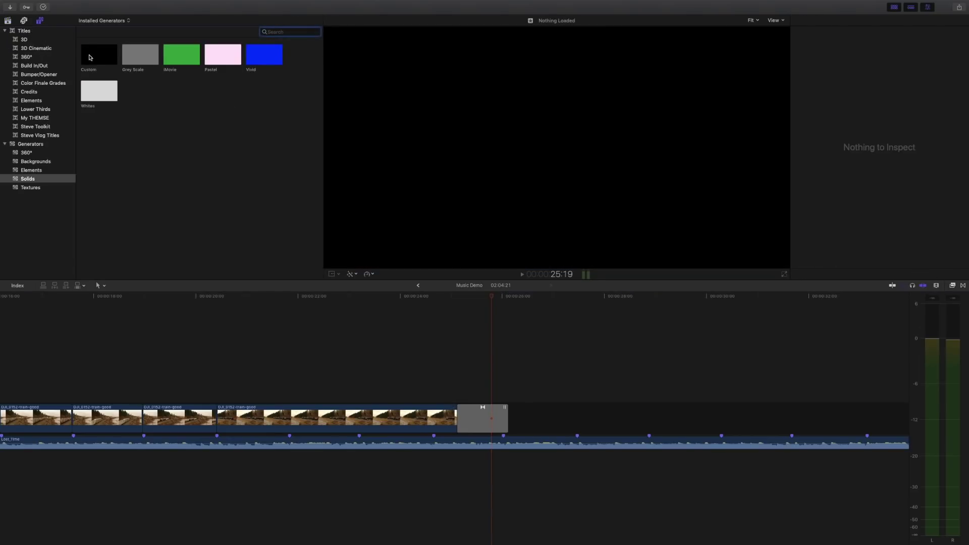
left_click_drag(91, 57, 556, 422)
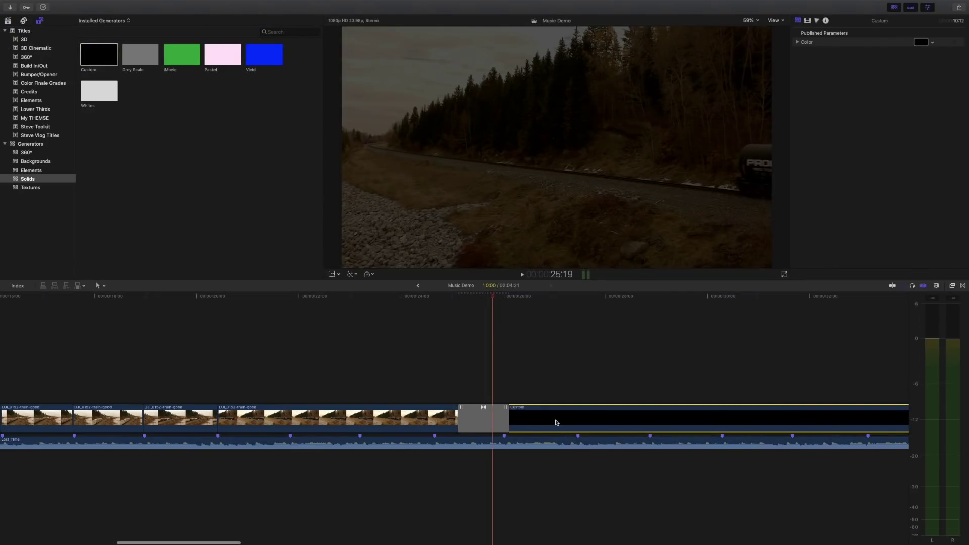
key("ctrl+d")
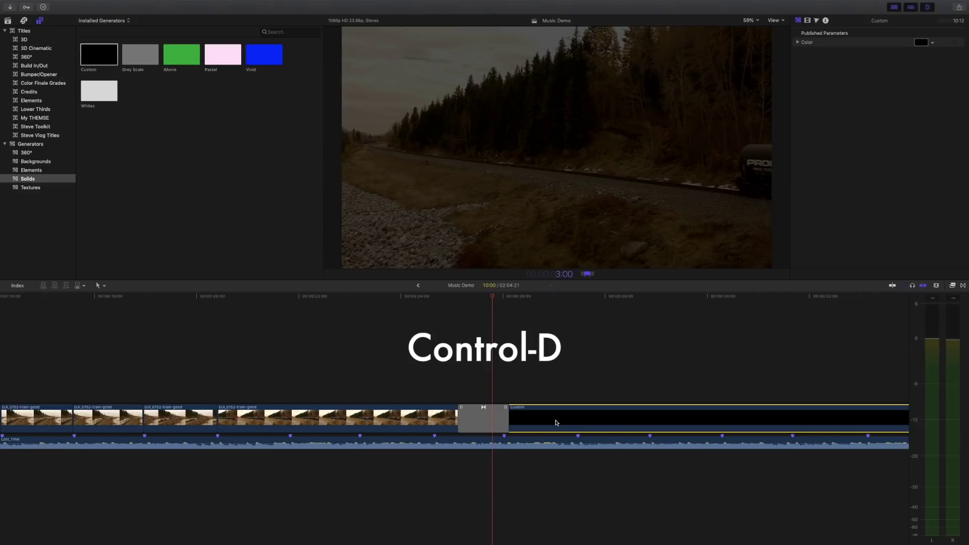
key("Return")
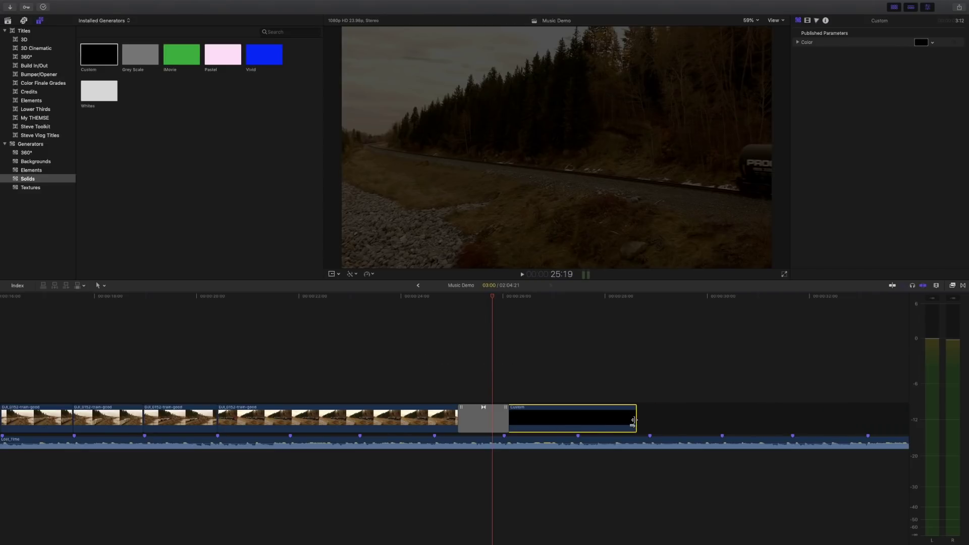
left_click_drag(638, 422, 650, 424)
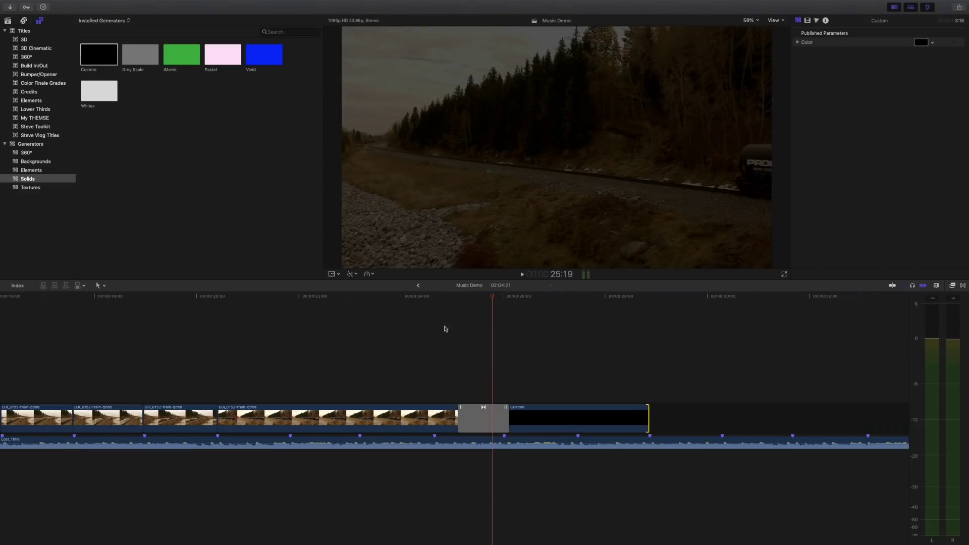
left_click(427, 297)
key("space")
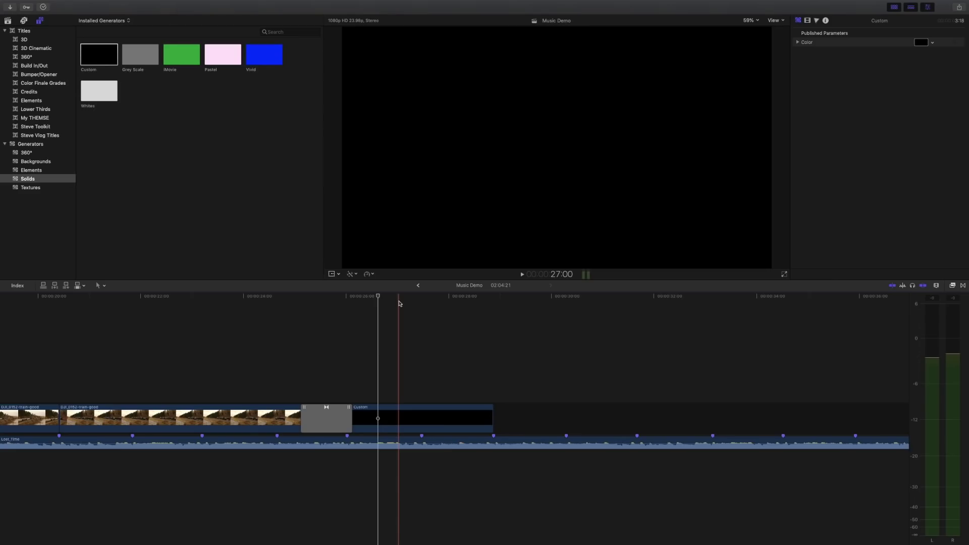
Step: Zoom to fit the whole project and move the playhead back to about 17:14
key("shift+z")
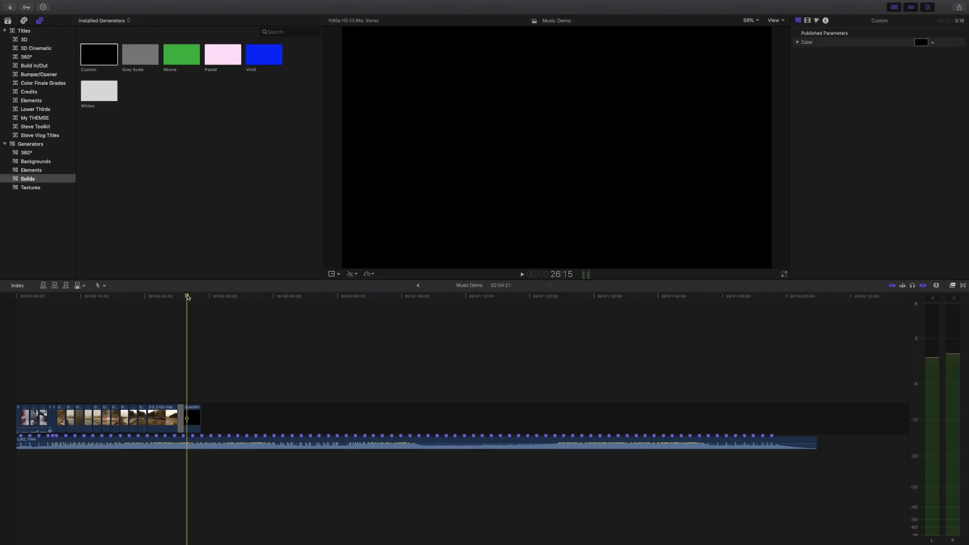
left_click_drag(188, 298, 129, 304)
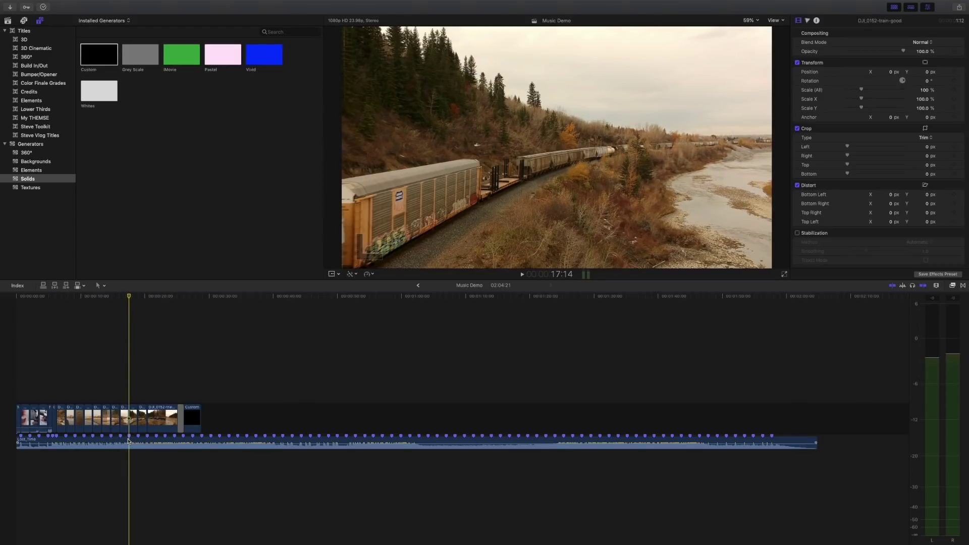
Step: Split Lost_Time twice, delete the middle section, and slide the ending section under the train clips
key("b")
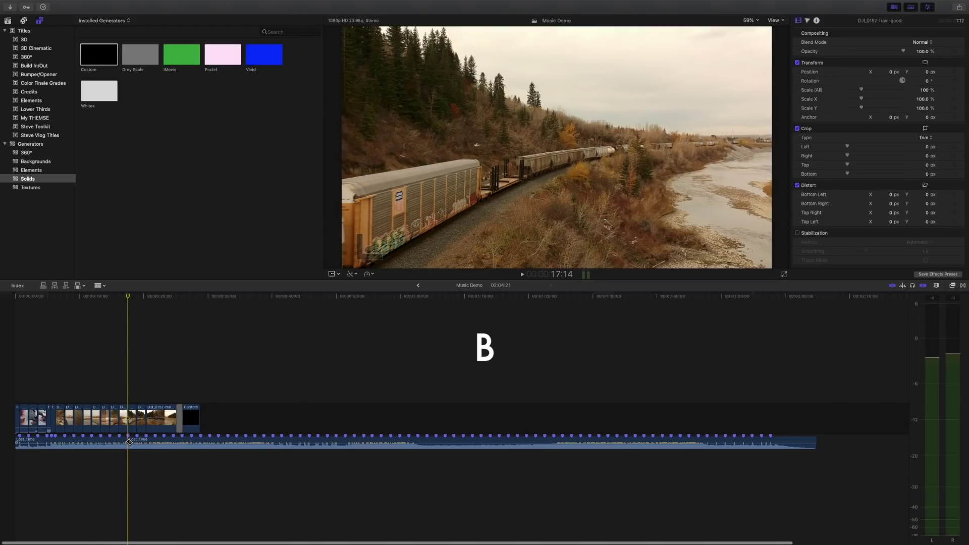
left_click(128, 442)
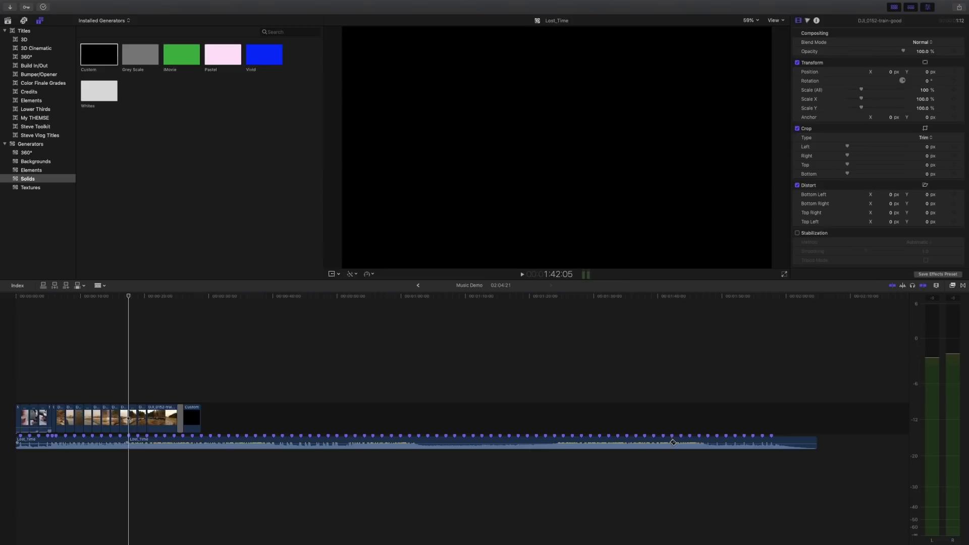
left_click(673, 443)
key("a")
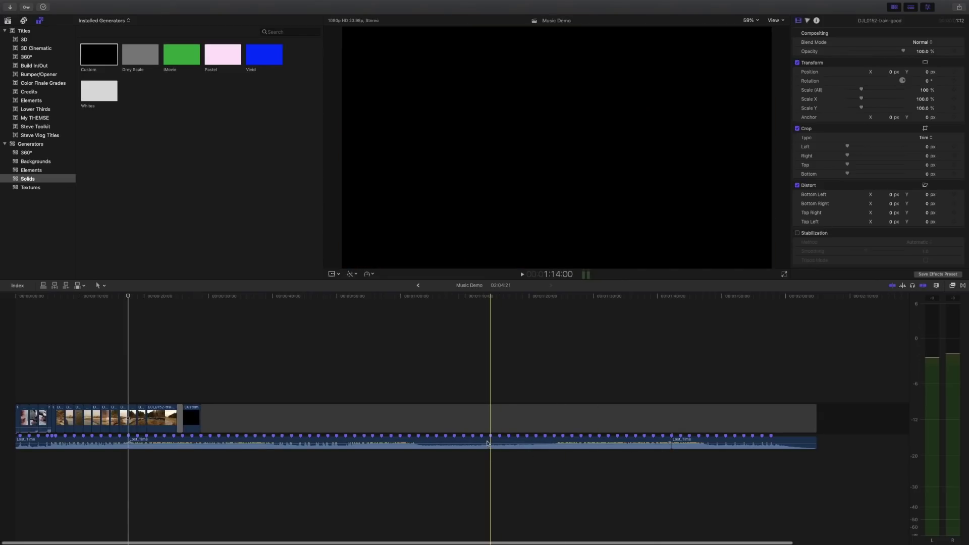
left_click(488, 443)
key("Delete")
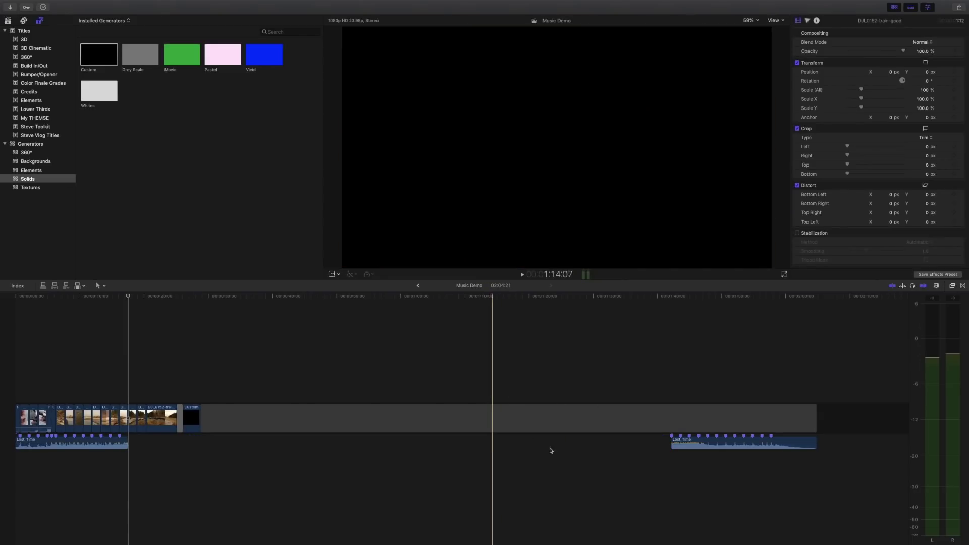
left_click_drag(785, 442, 196, 457)
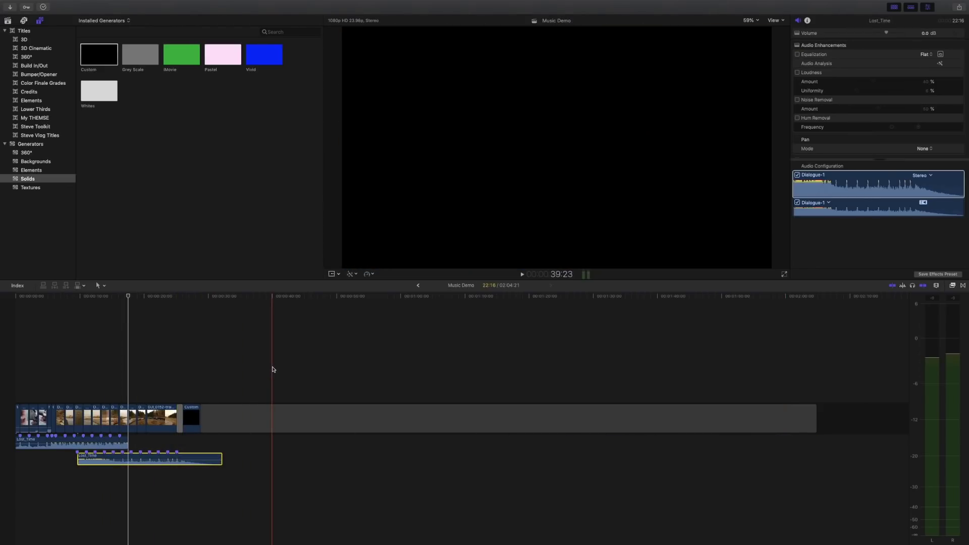
key("super+plus")
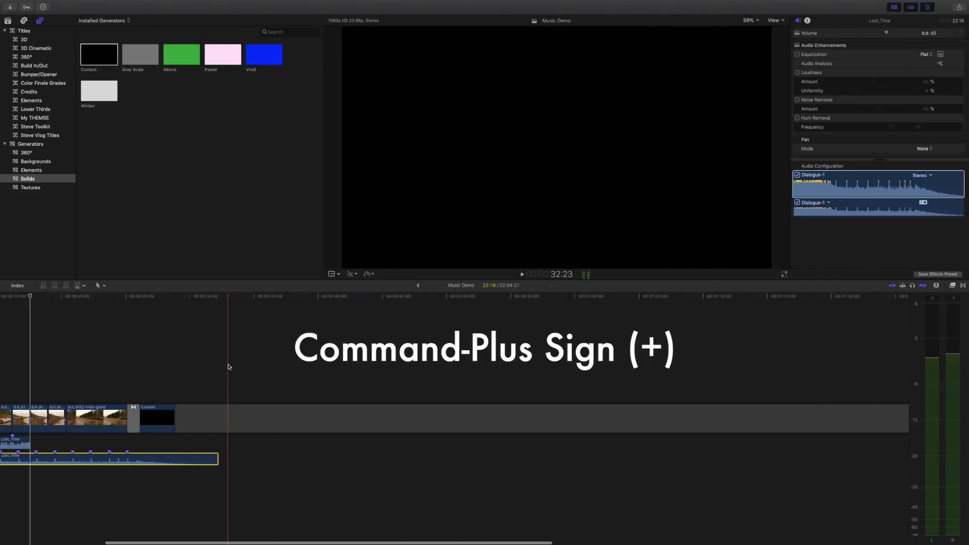
Step: Delete the empty gap after the black solid
key("super+plus")
key("super+plus")
key("super+plus")
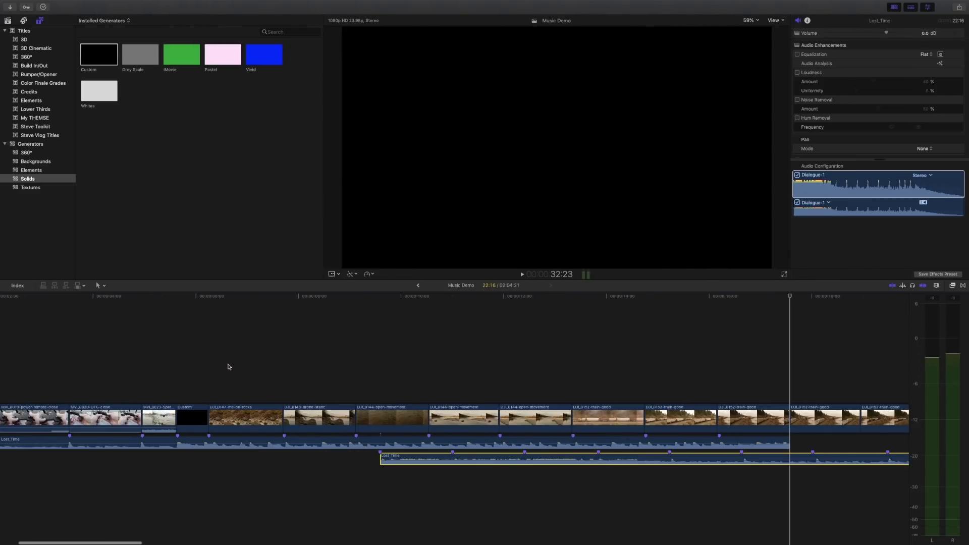
key("super+minus")
key("super+minus")
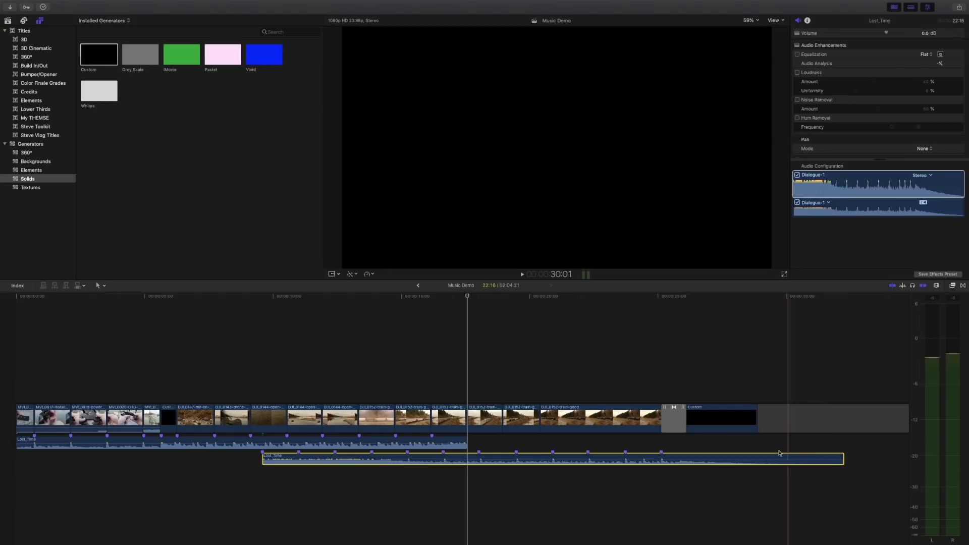
left_click(806, 424)
key("Delete")
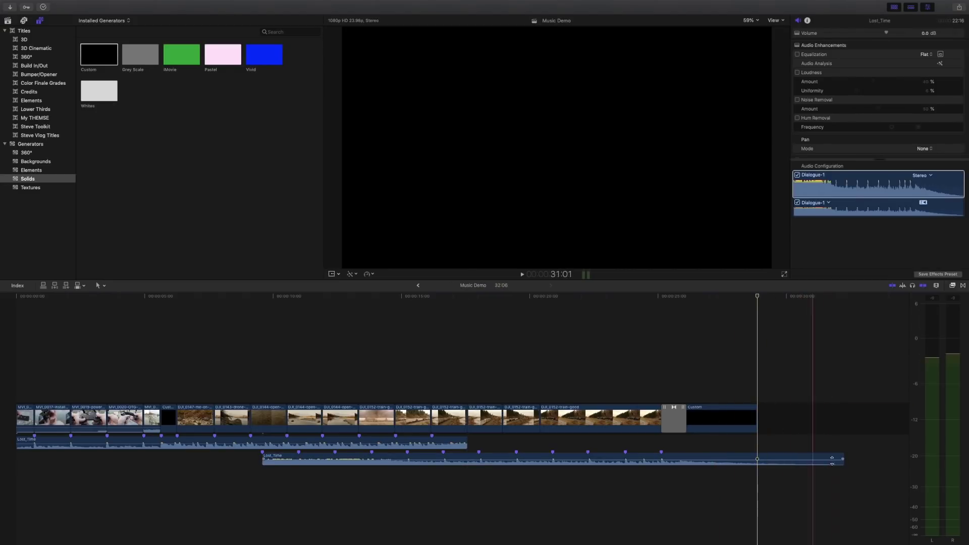
Step: Trim the second music clip to end with the video, shift it slightly earlier, and play the overlap
left_click_drag(843, 460, 757, 460)
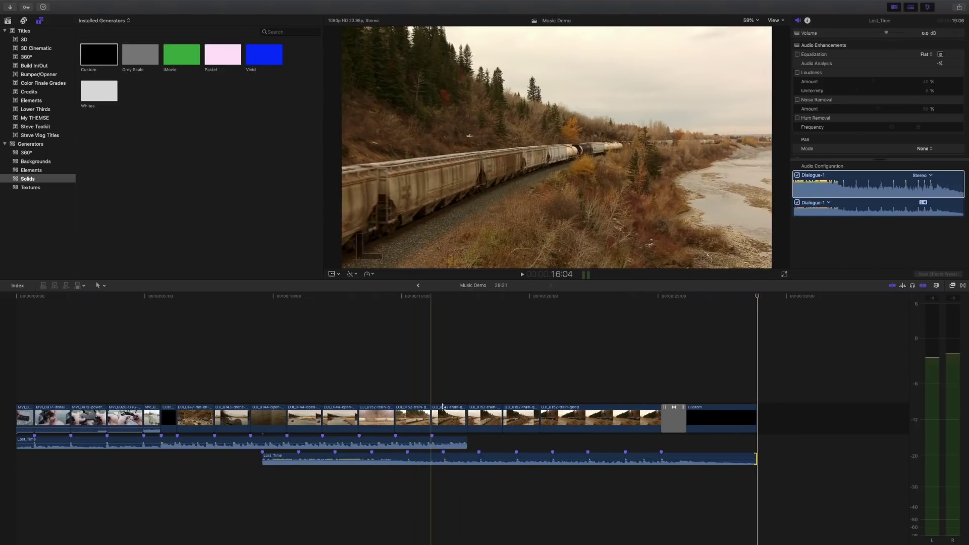
left_click_drag(460, 459, 451, 457)
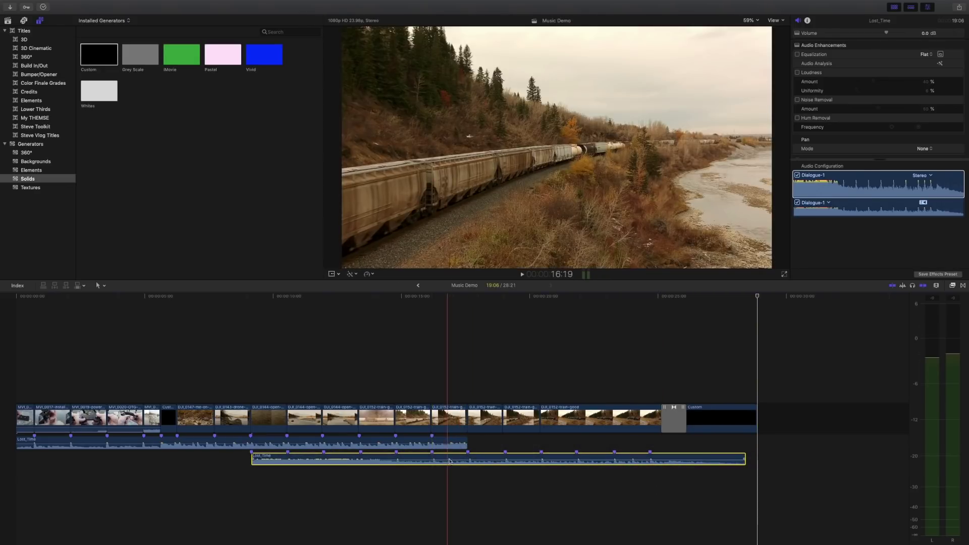
left_click(408, 306)
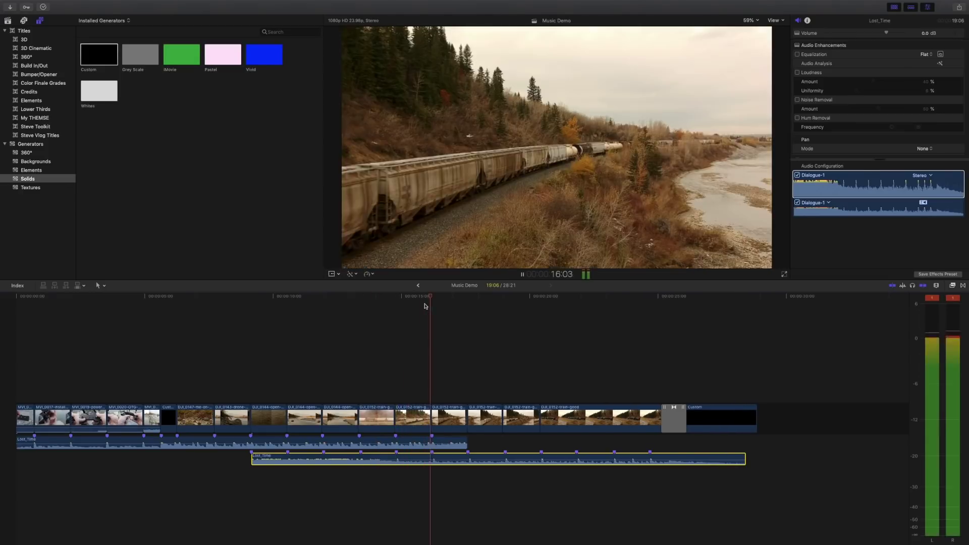
left_click(365, 297)
key("space")
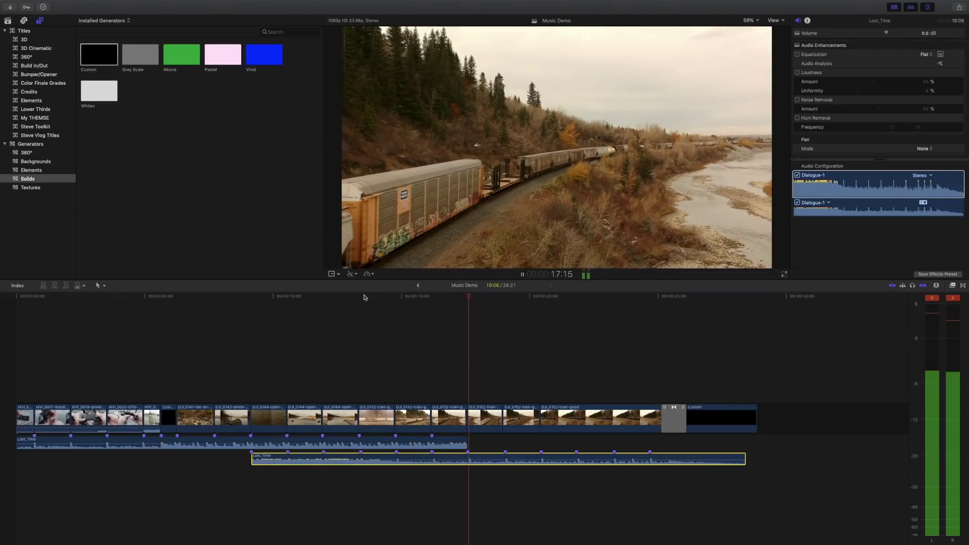
key("space")
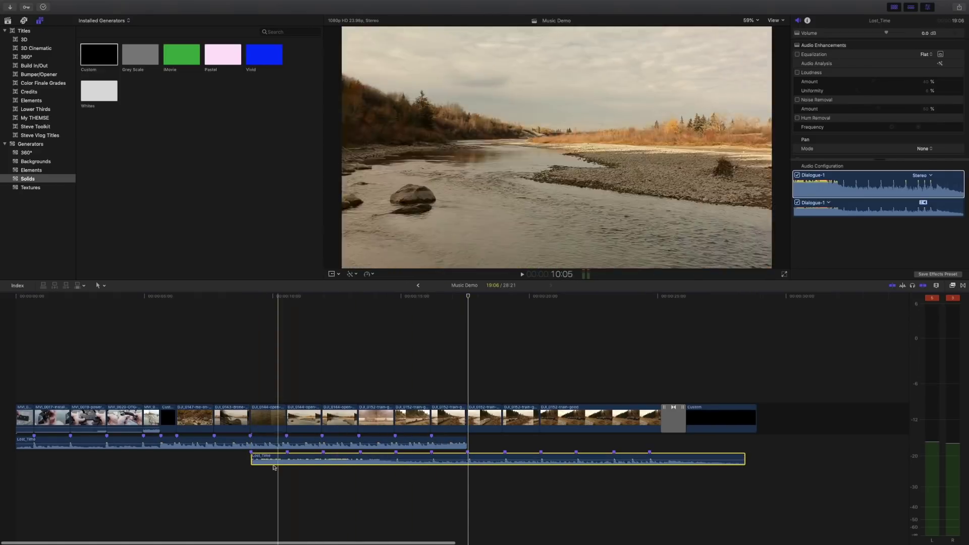
Step: Cut the second Lost_Time clip at 16:04 and delete its front piece
left_click_drag(469, 302, 432, 306)
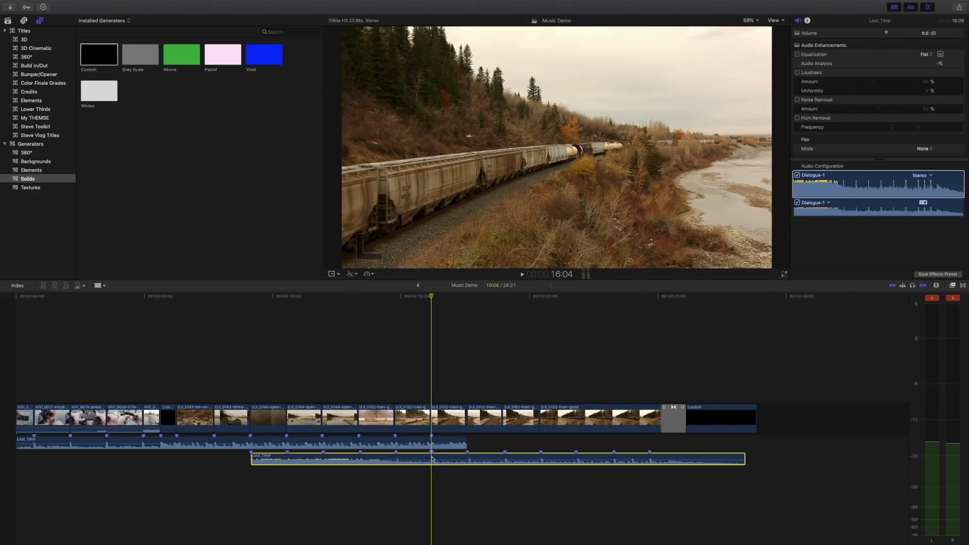
key("b")
left_click(426, 460)
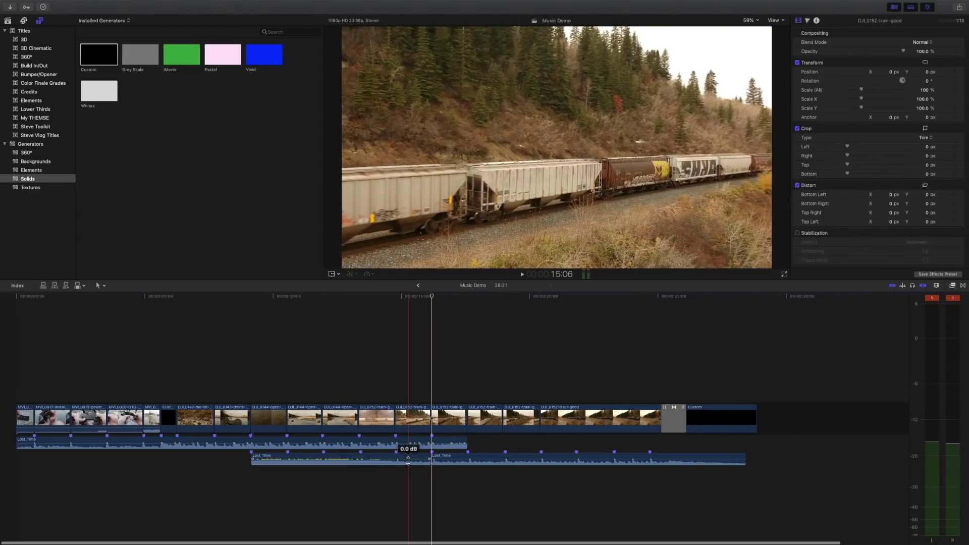
left_click(410, 459)
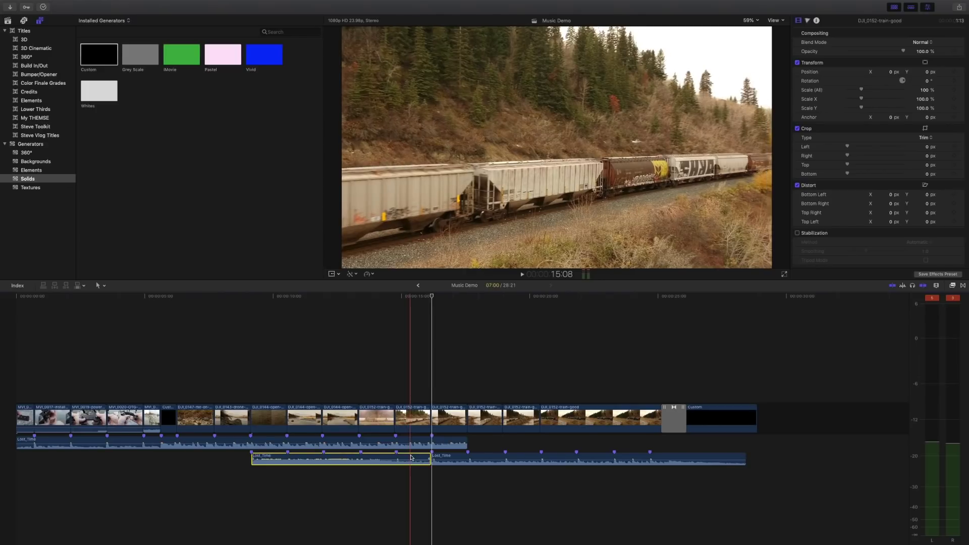
key("Delete")
left_click(461, 445)
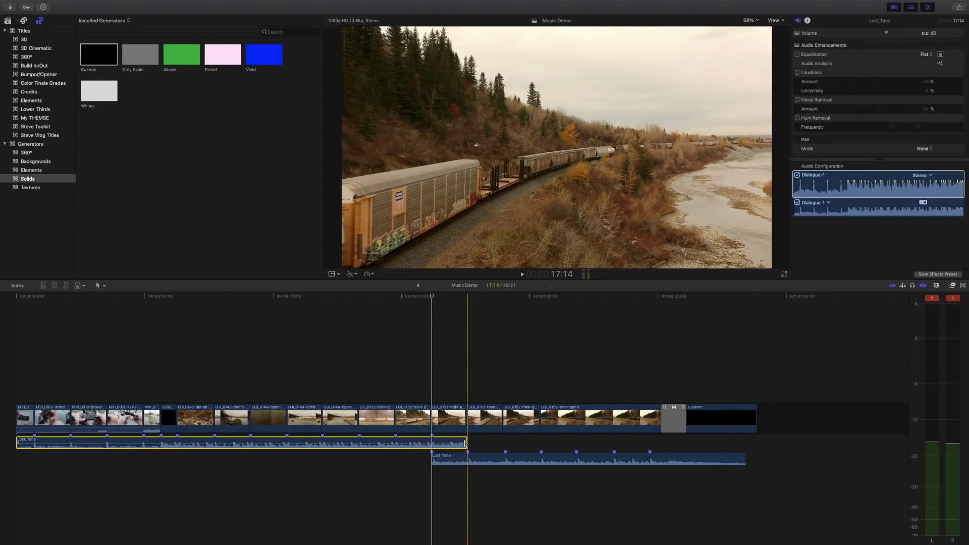
Step: Fade out the first Lost_Time clip's end and fade in the second clip's start across the overlap
key("super+plus")
key("super+plus")
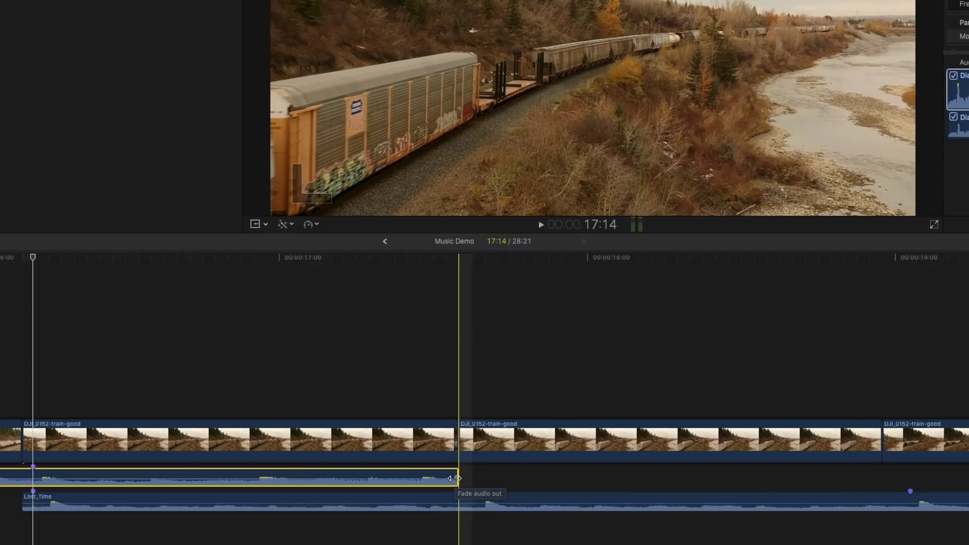
mouse_move(458, 478)
left_mouse_down()
mouse_move(197, 477)
mouse_move(197, 488)
mouse_move(32, 474)
left_mouse_up()
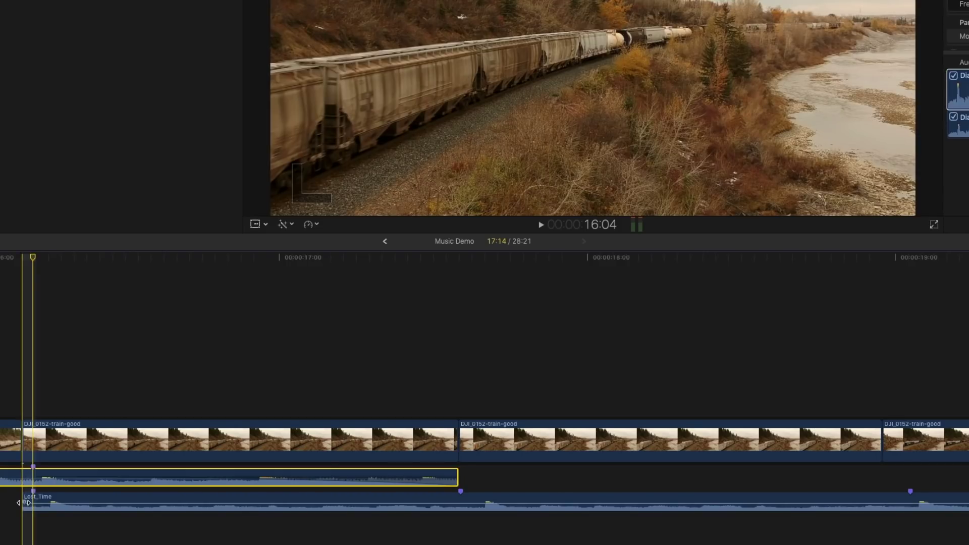
left_click_drag(24, 503, 460, 495)
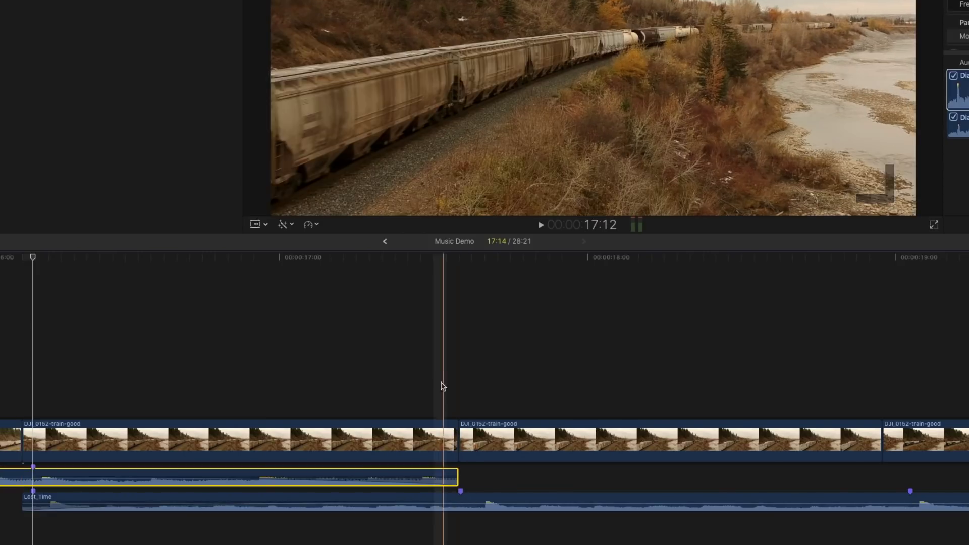
scroll(443, 373, "right", 2)
scroll(443, 375, "right", 3)
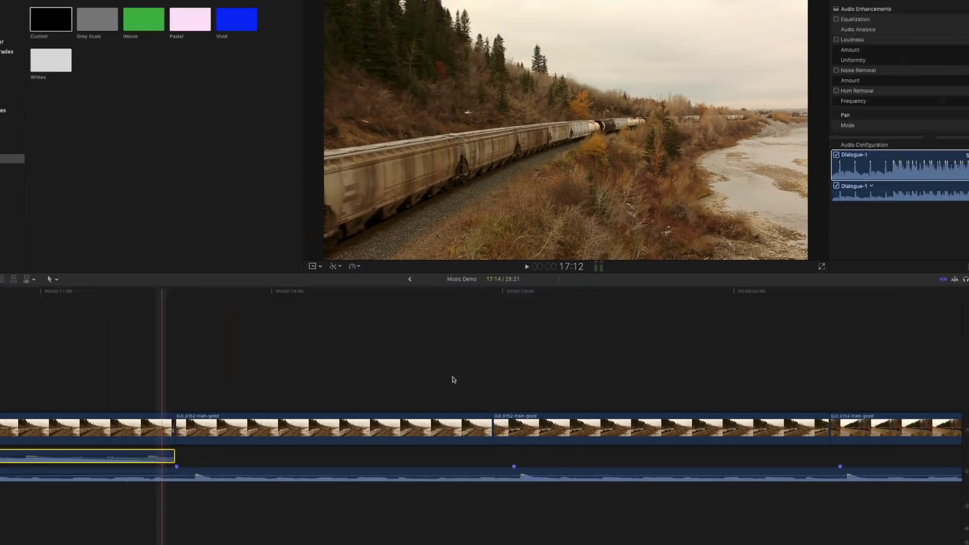
key("super+minus")
Step: Zoom out further and play the music crossfade starting from 13:22
key("super+minus")
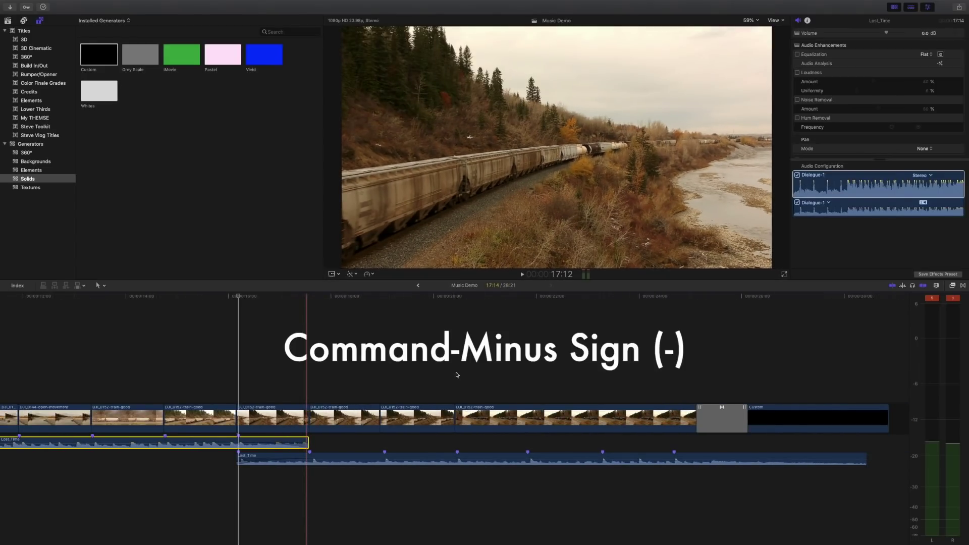
key("super+minus")
left_click(329, 298)
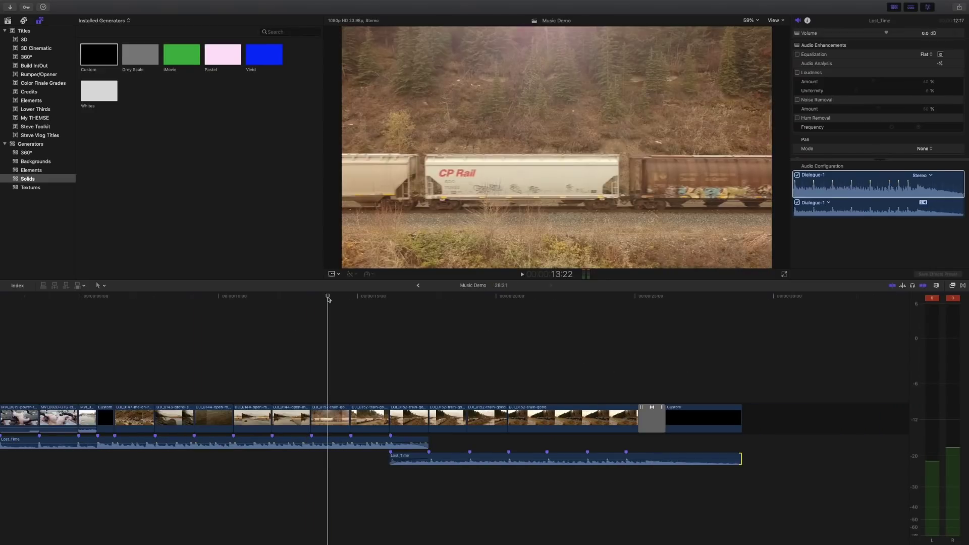
key("space")
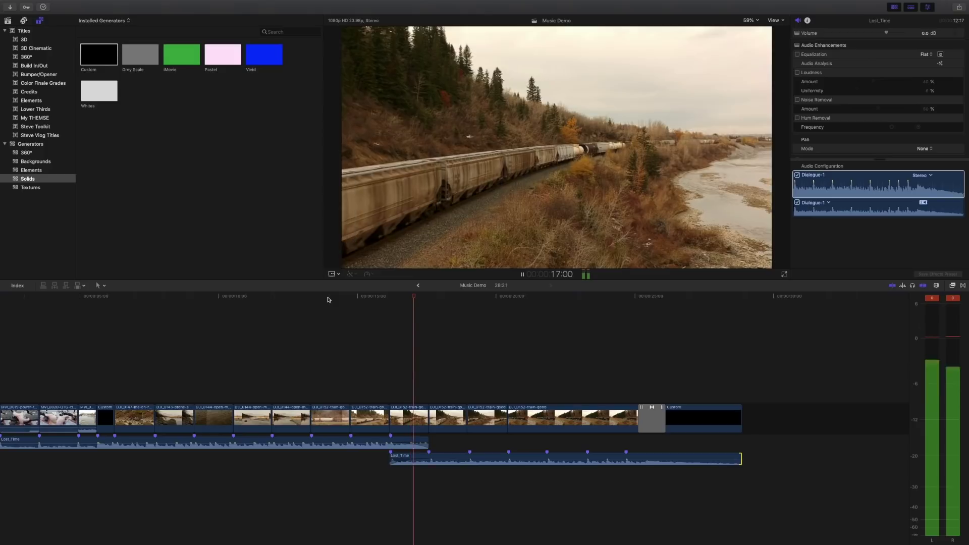
key("space")
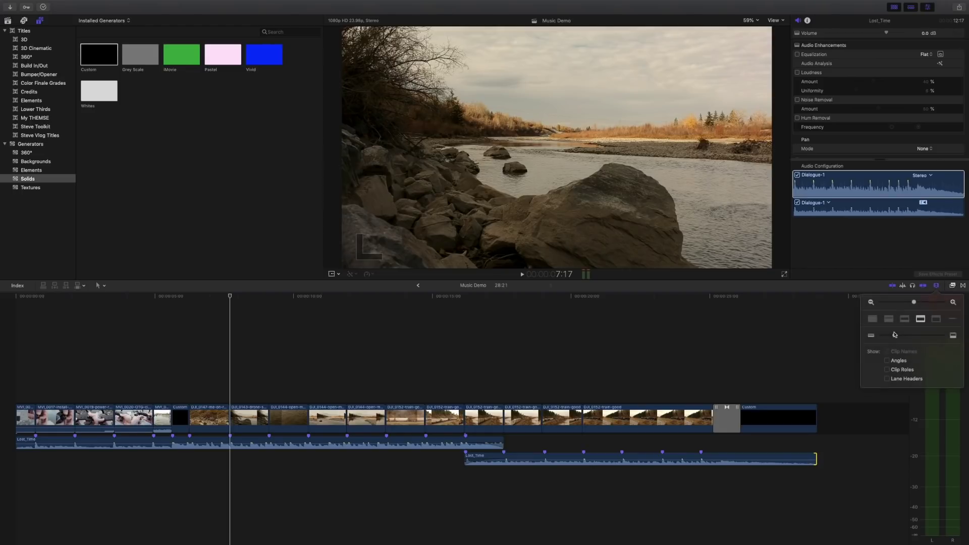
Step: Show clips with large audio waveforms and lower the first Lost_Time clip's volume slightly
left_click(874, 321)
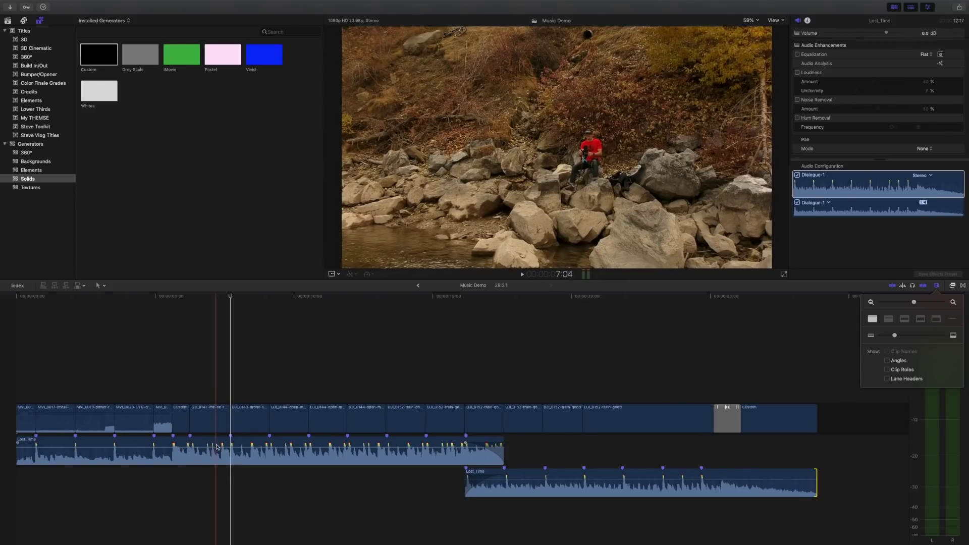
left_click(216, 444)
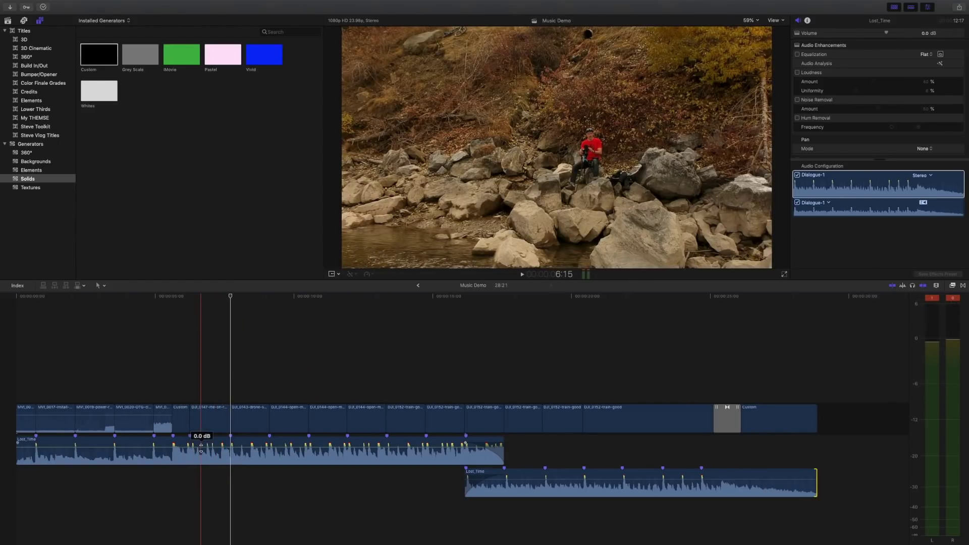
key("s")
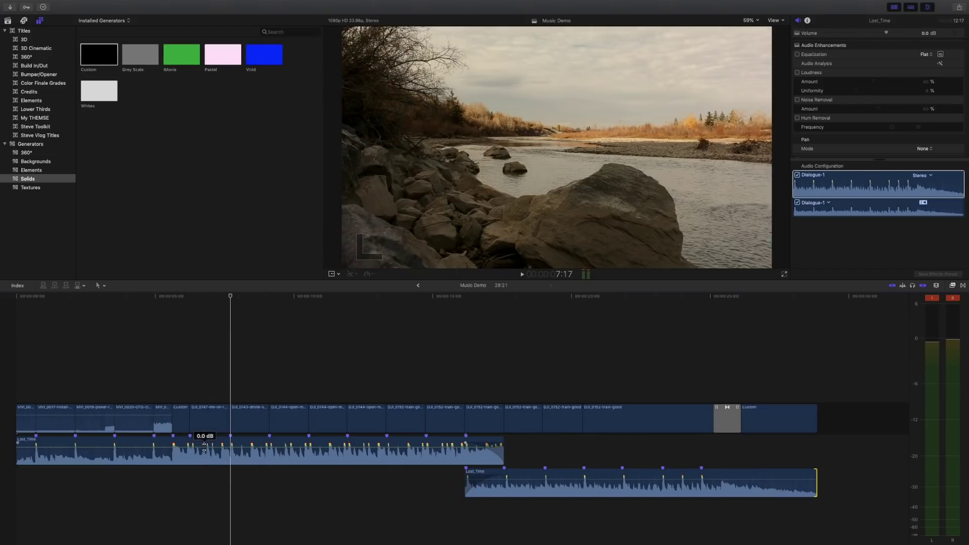
left_click_drag(204, 444, 203, 447)
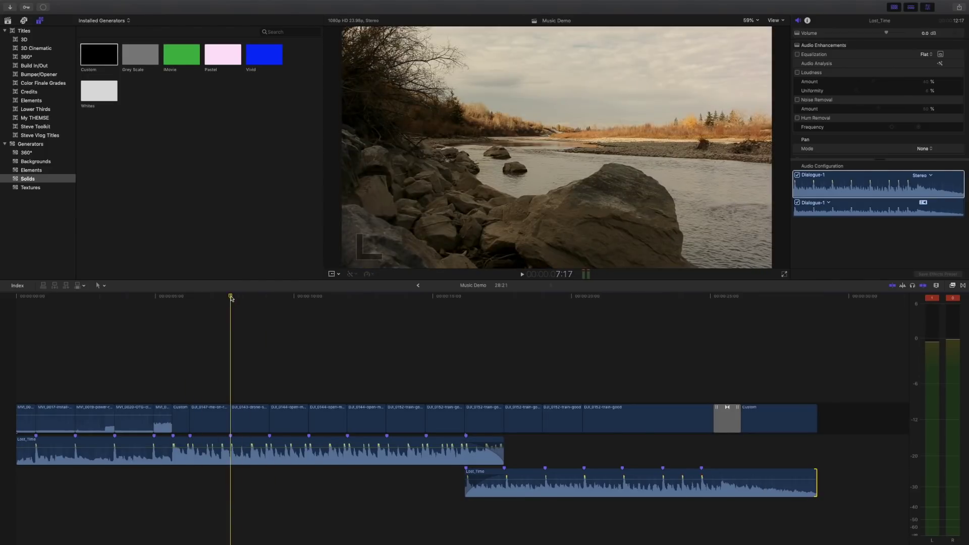
left_click(270, 298)
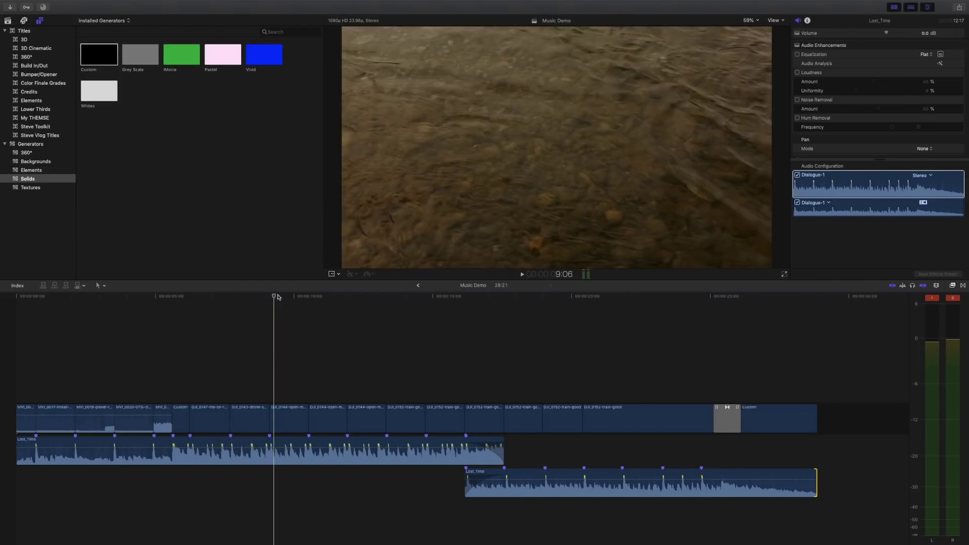
left_click(387, 297)
Step: Mark most of the second Lost_Time clip with Range Selection and lower its volume to -10 dB
left_click(410, 297)
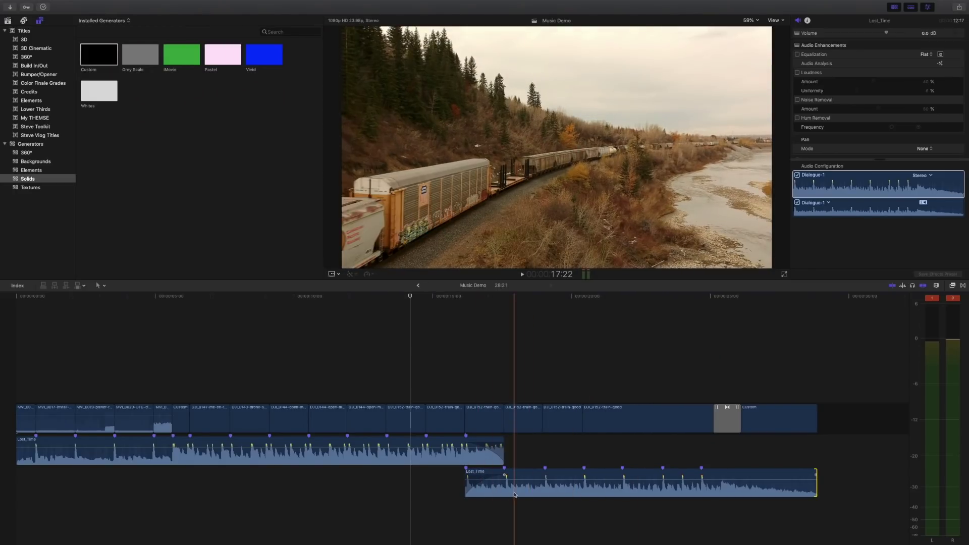
left_click(105, 287)
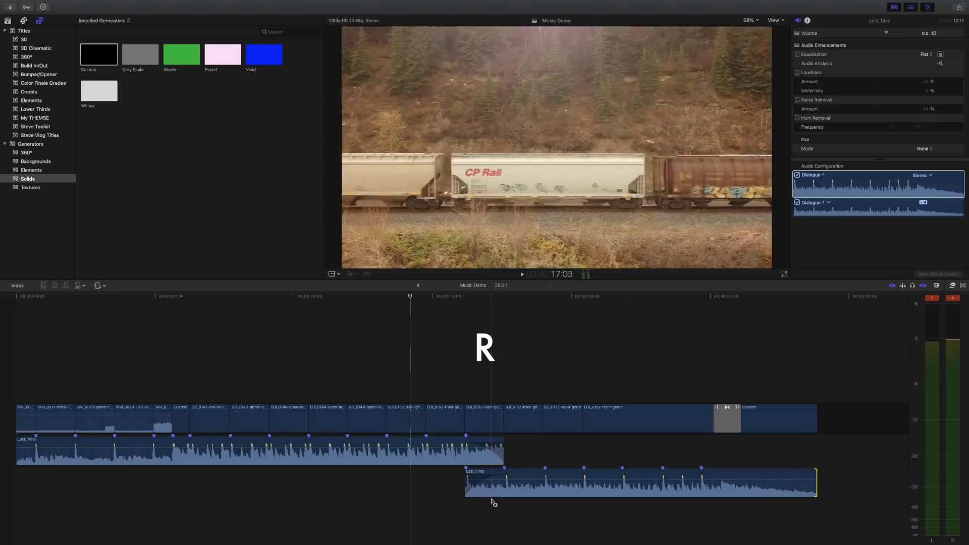
left_click_drag(466, 483, 714, 486)
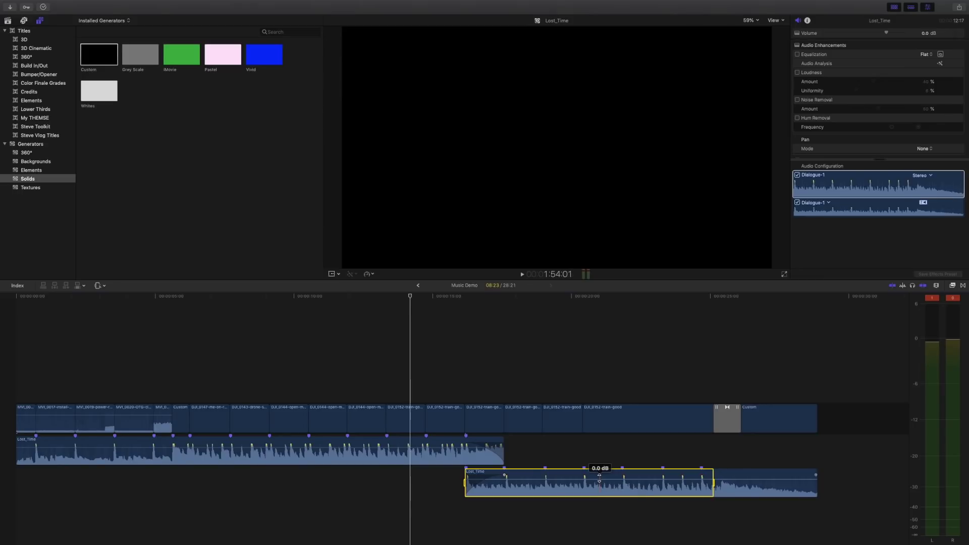
left_click_drag(597, 479, 596, 479)
left_click(230, 296)
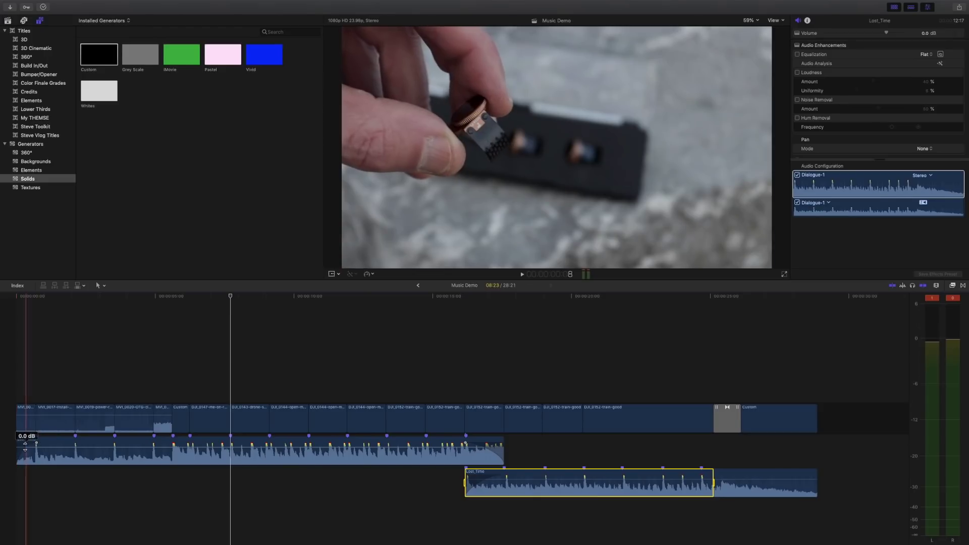
Step: Change the first Lost_Time clip's fade-in shape to an S-curve
right_click(35, 444)
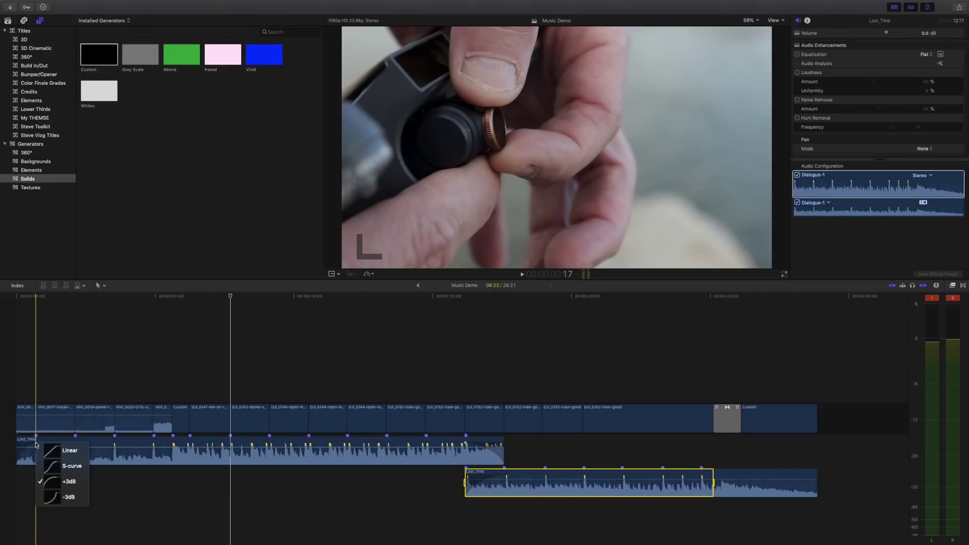
left_click(50, 468)
scroll(692, 480, "right", 3)
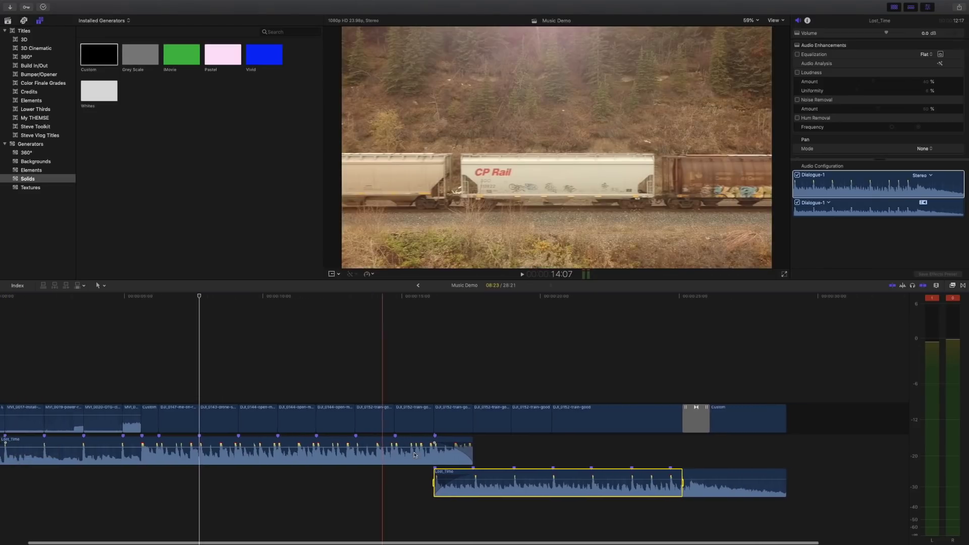
scroll(697, 480, "right", 1)
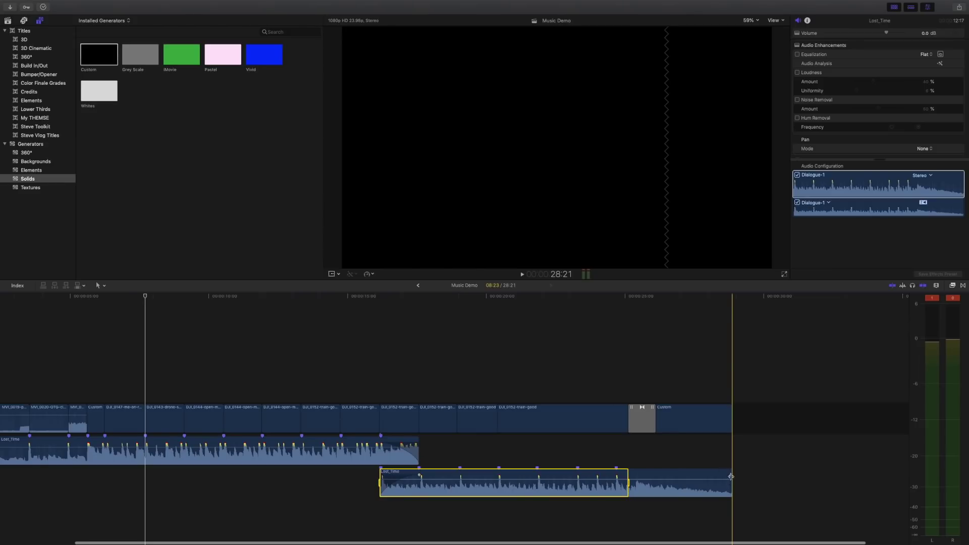
Step: Give the second Lost_Time clip an S-curve fade-out at its end, then play it back from the start
left_click_drag(731, 476, 668, 476)
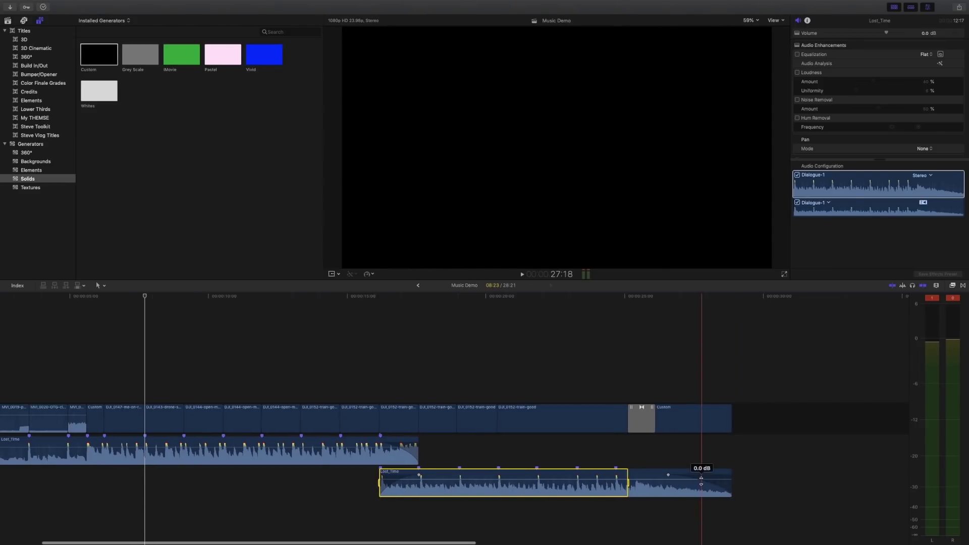
right_click(669, 475)
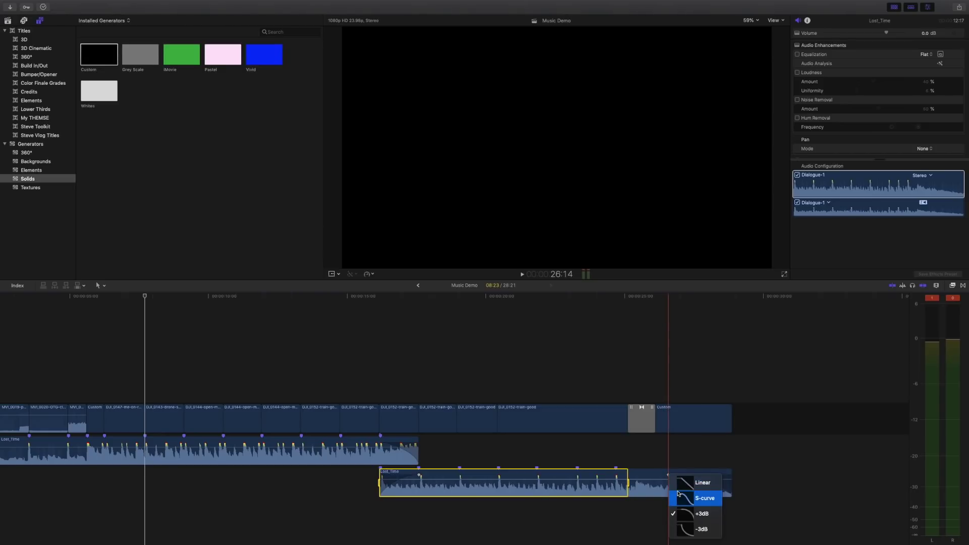
left_click(679, 497)
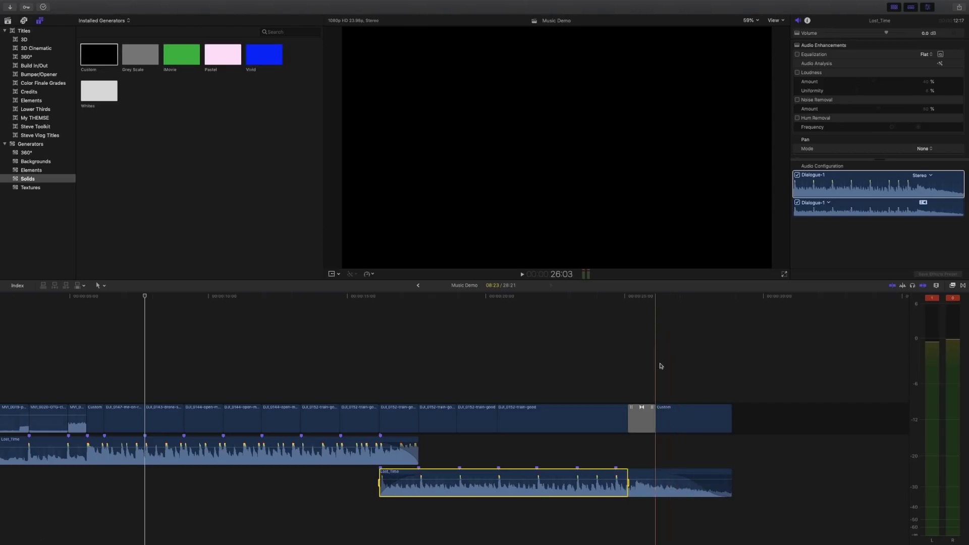
key("space")
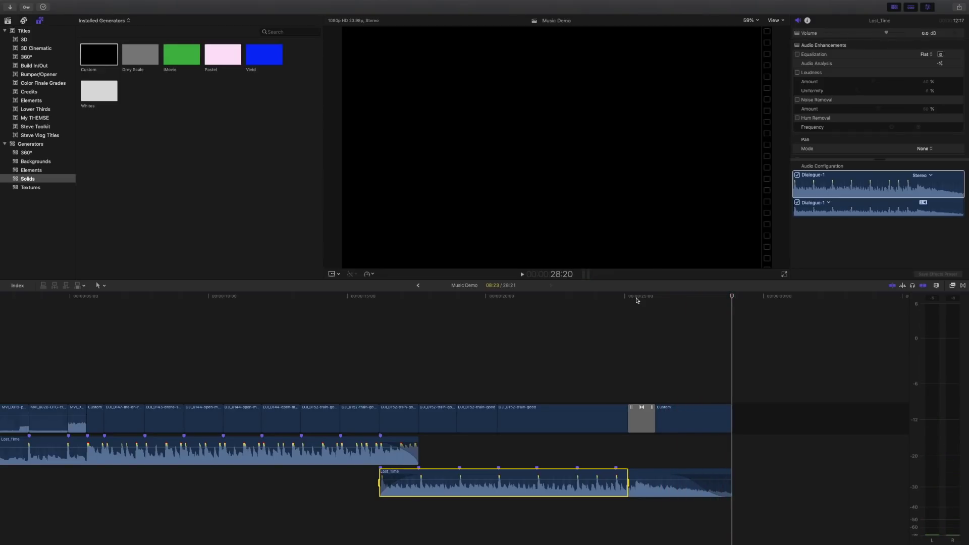
key("Home")
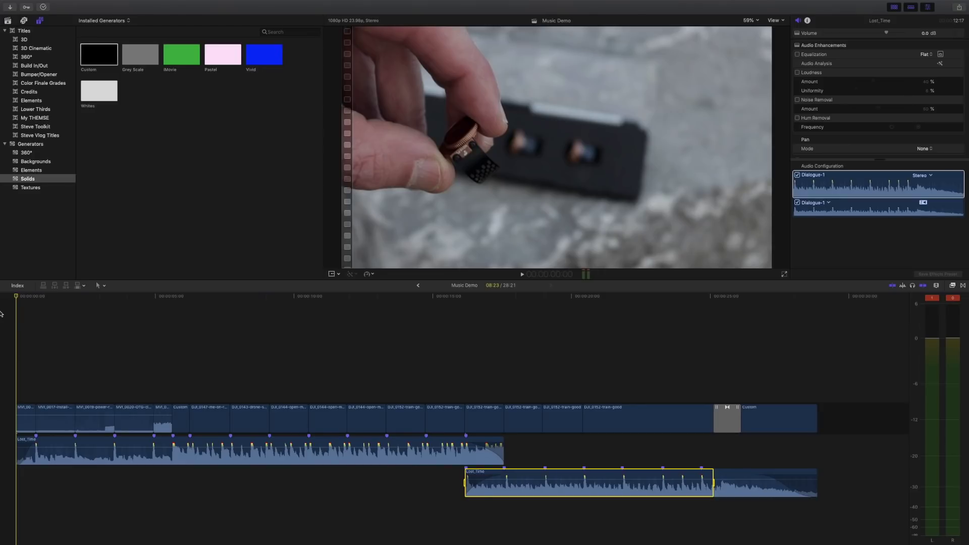
key("space")
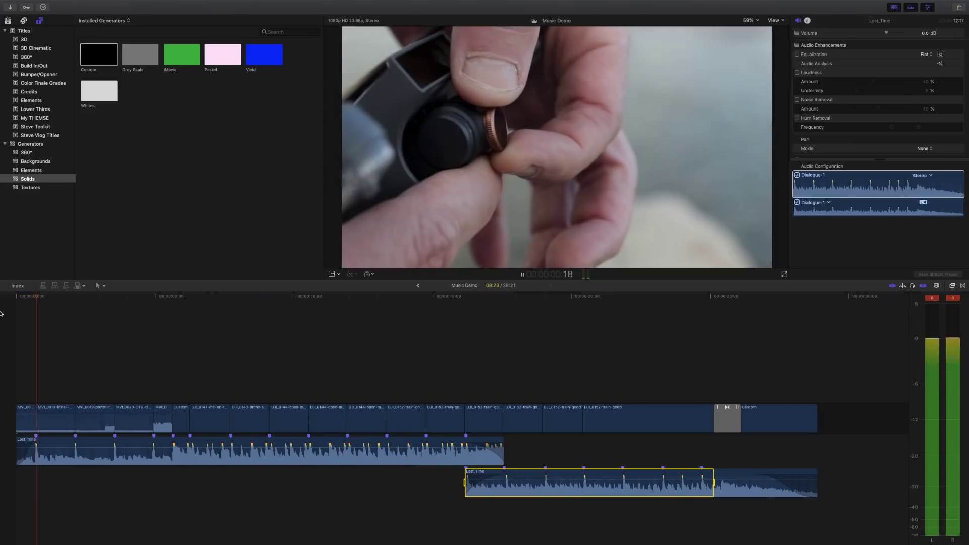